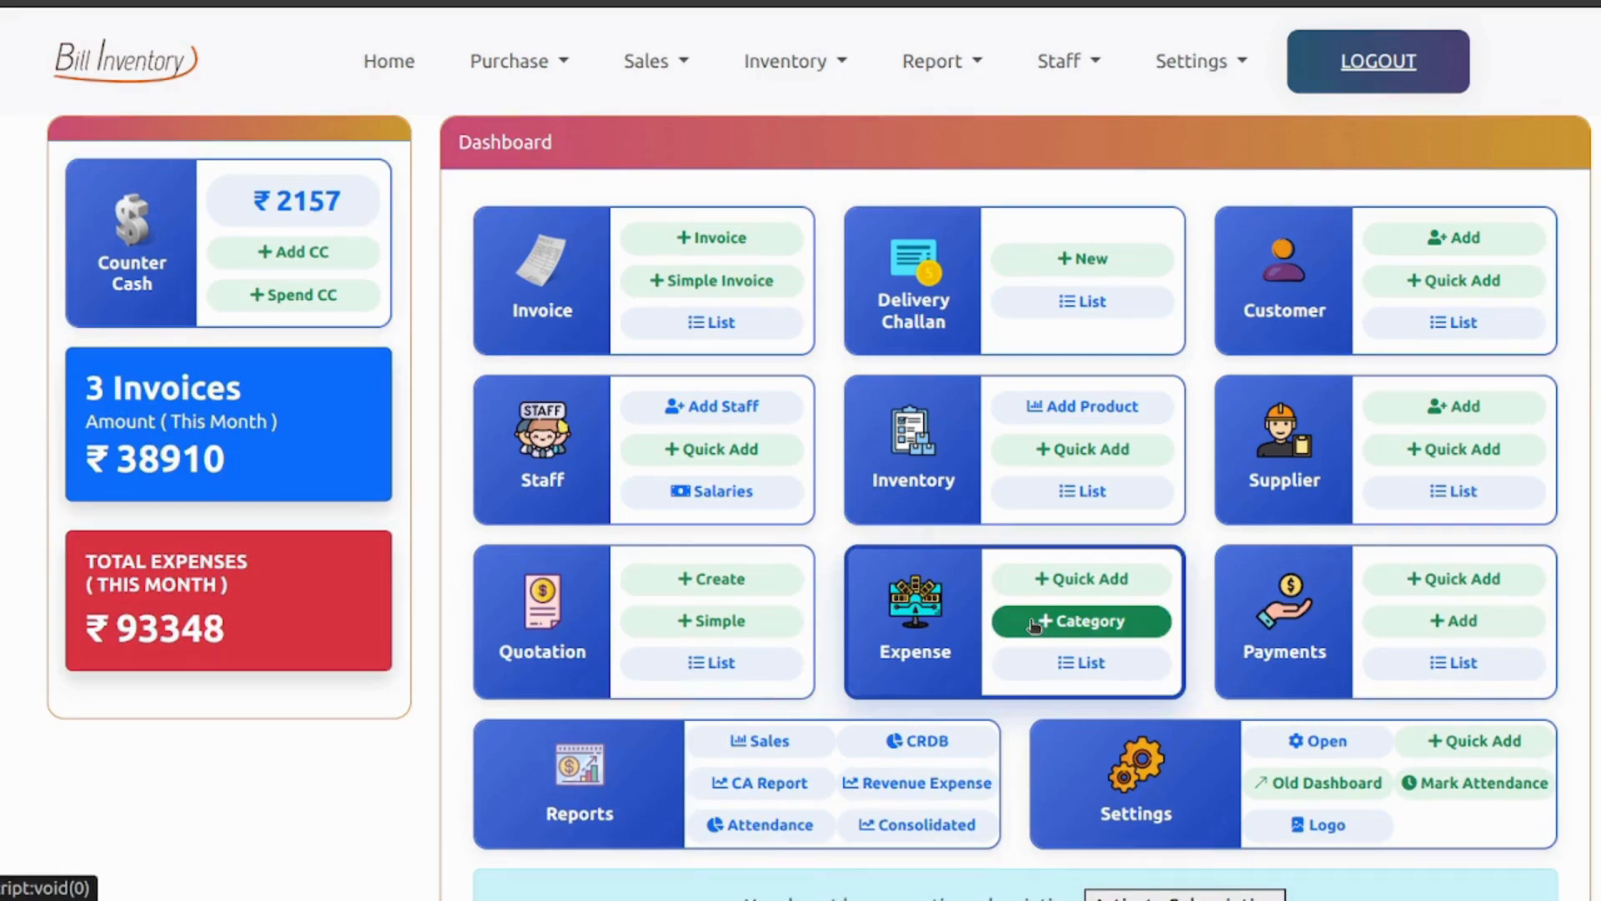
# - Add a new expense category named Office and save it
pyautogui.click(1034, 624)
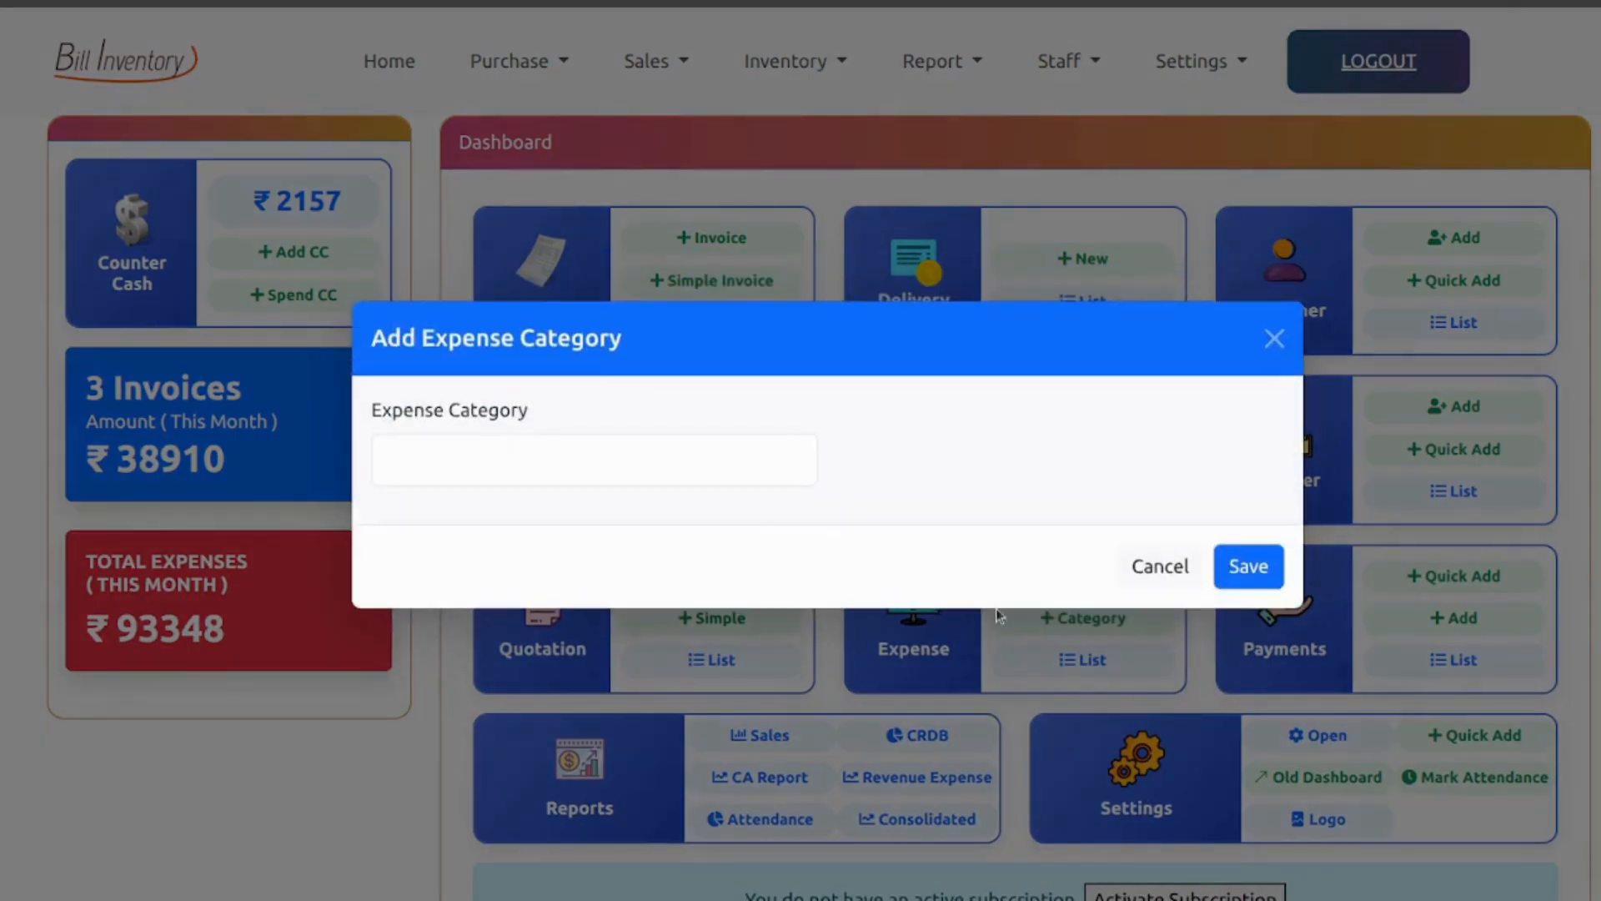
pyautogui.click(653, 445)
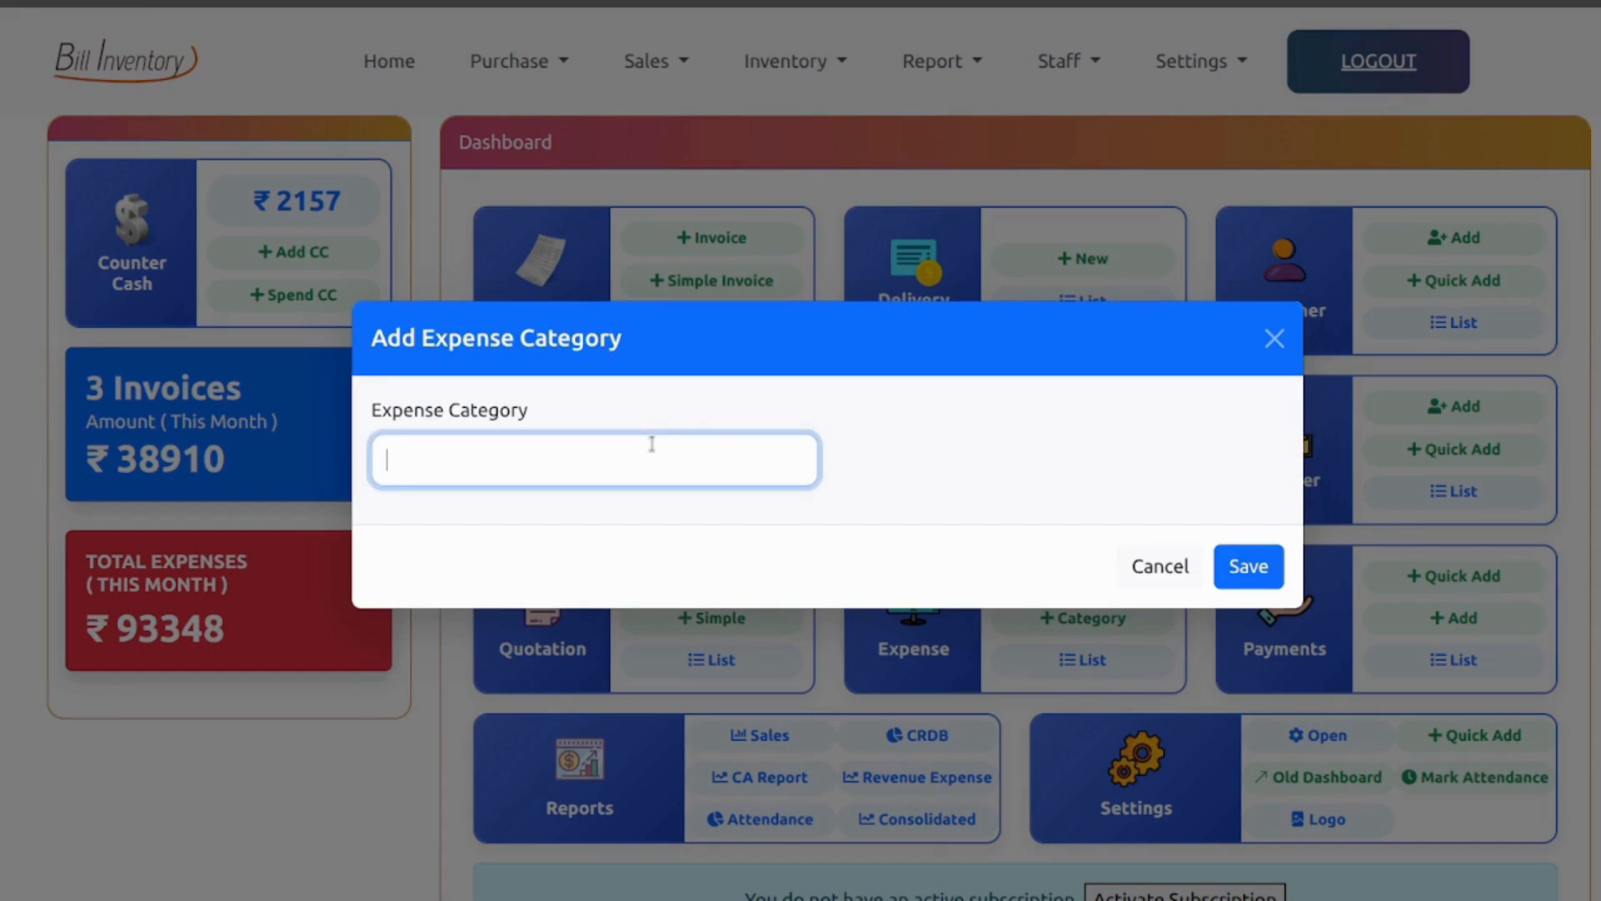
pyautogui.write('Ofi')
pyautogui.press('BackSpace')
pyautogui.write('fice')
pyautogui.click(1249, 566)
# - Start a quick expense entry in the Office category with the date 18/07/2026
pyautogui.click(1102, 575)
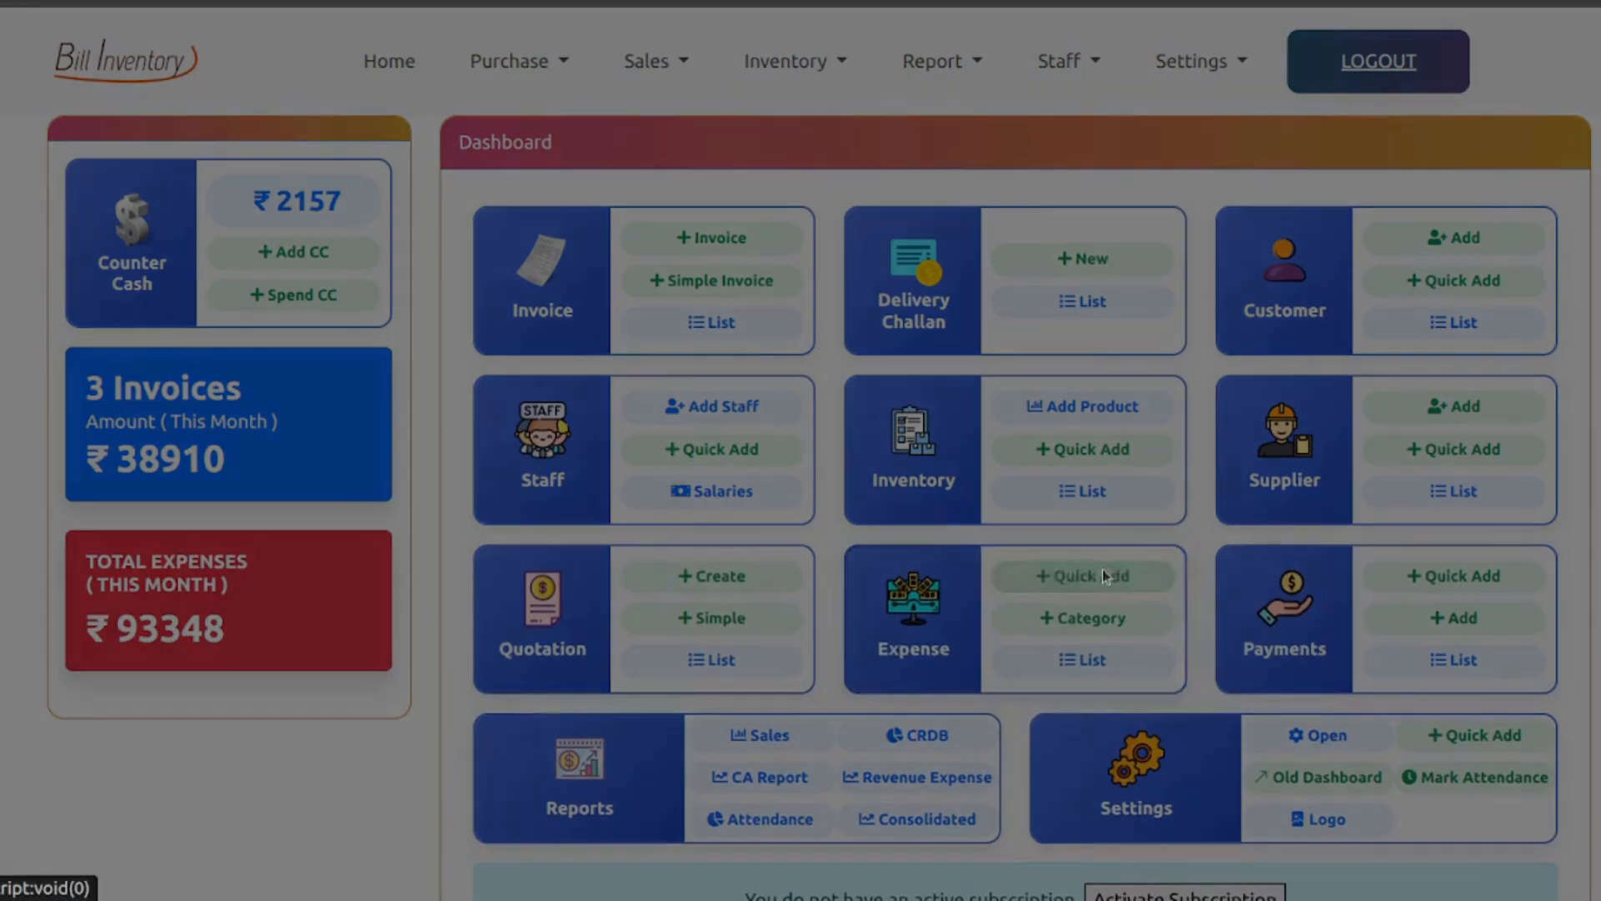
pyautogui.click(701, 343)
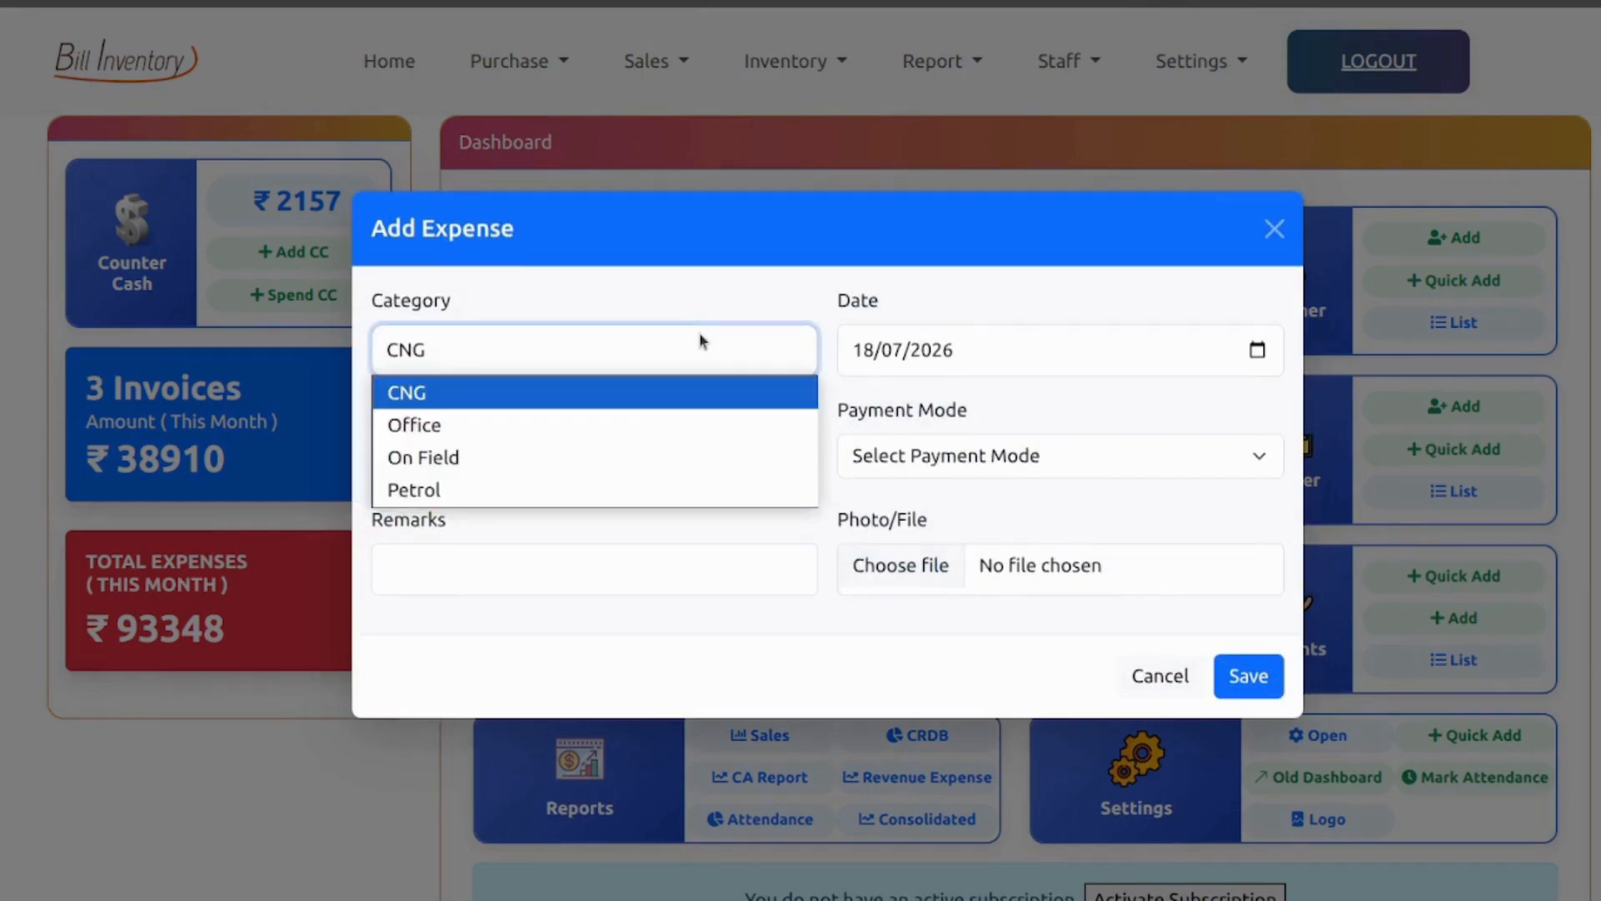
pyautogui.click(569, 439)
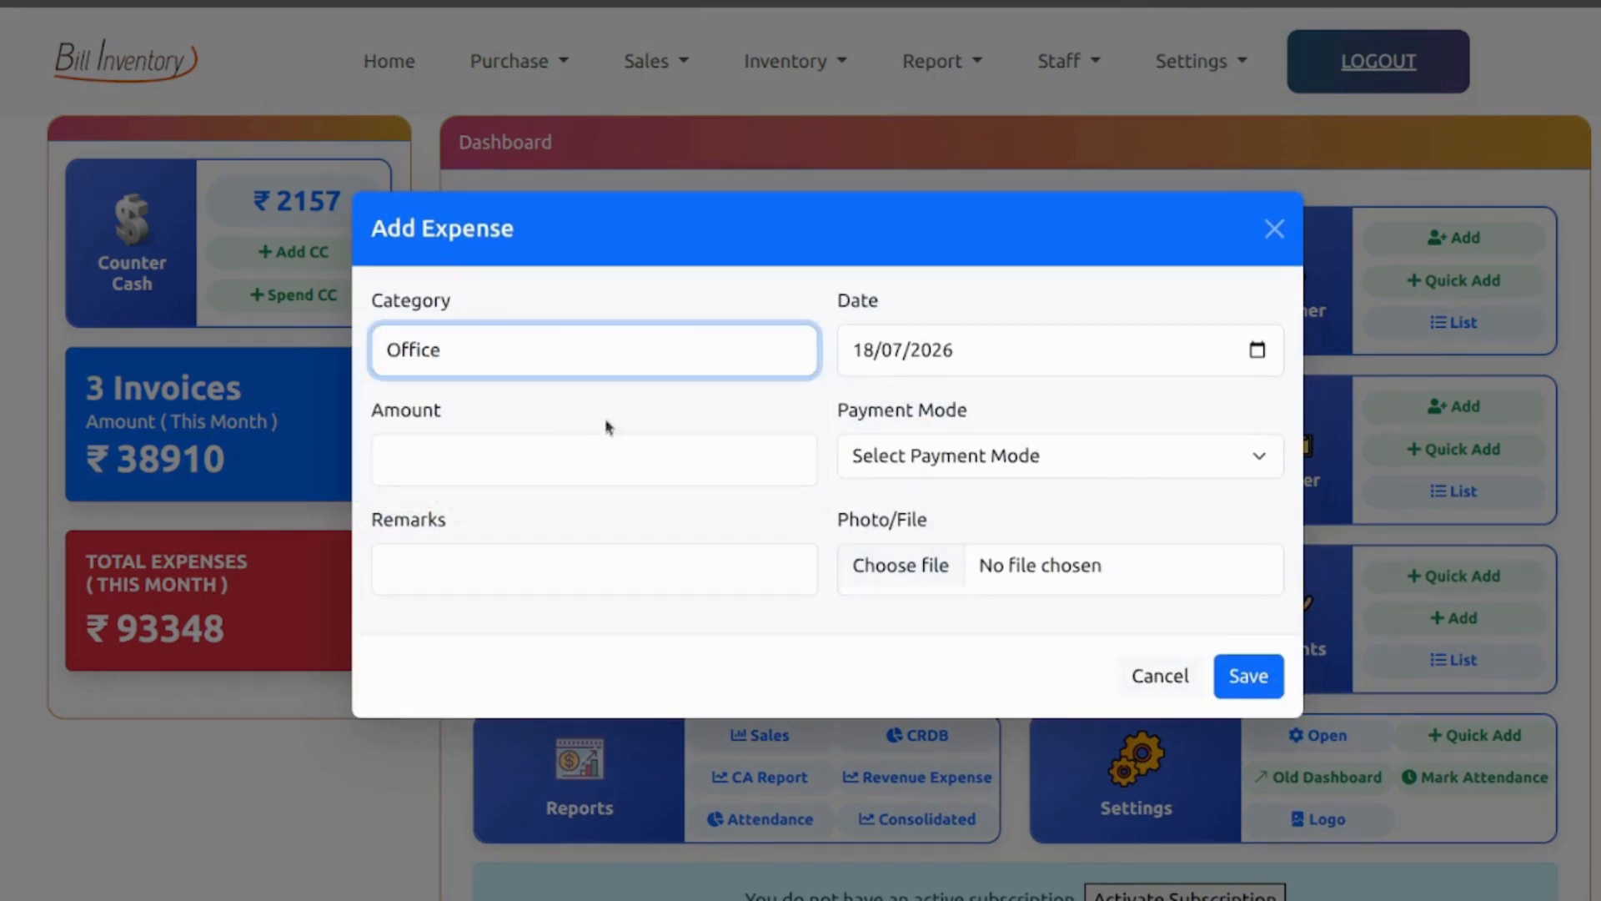
pyautogui.click(1258, 351)
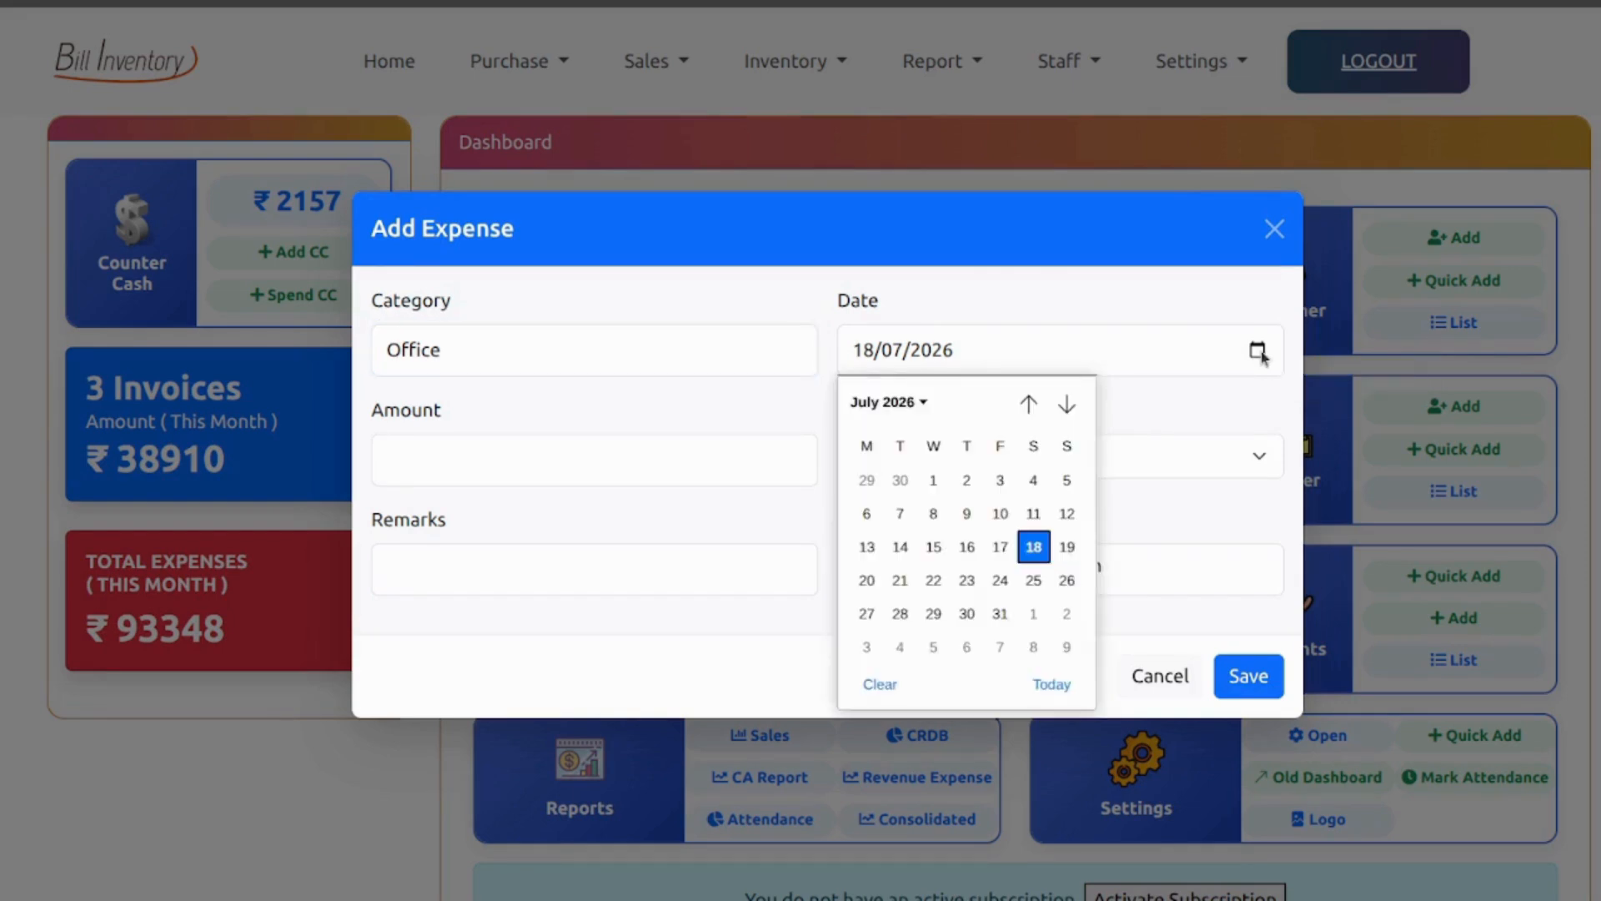
pyautogui.click(1260, 352)
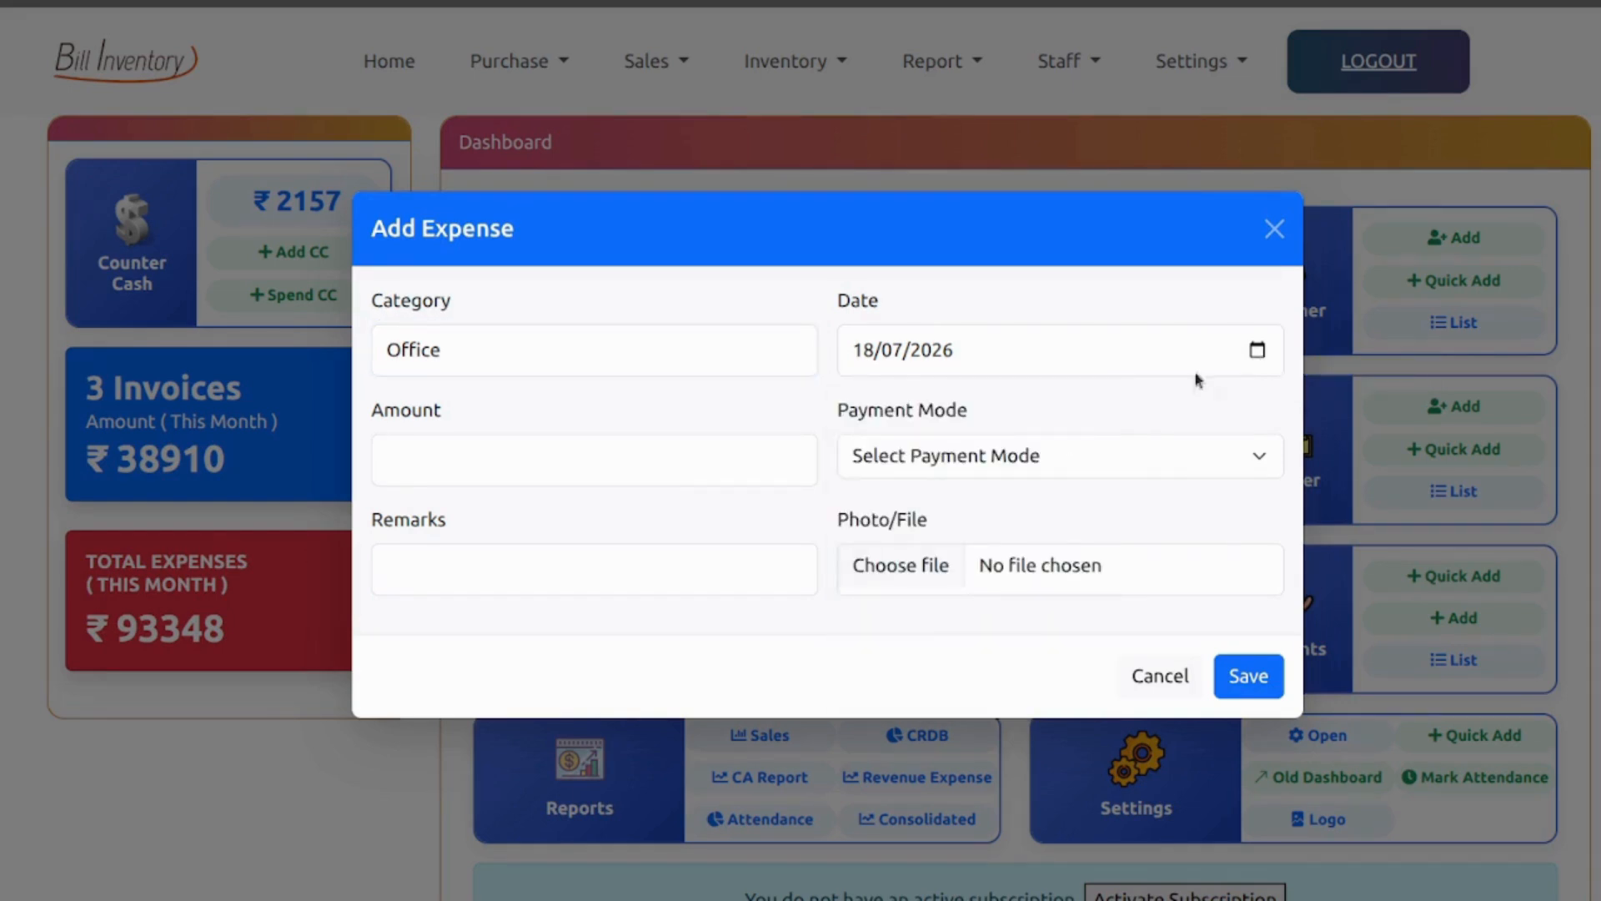
# - Fill in the expense with amount 200, payment mode UPI and the remark Snacks
pyautogui.click(576, 465)
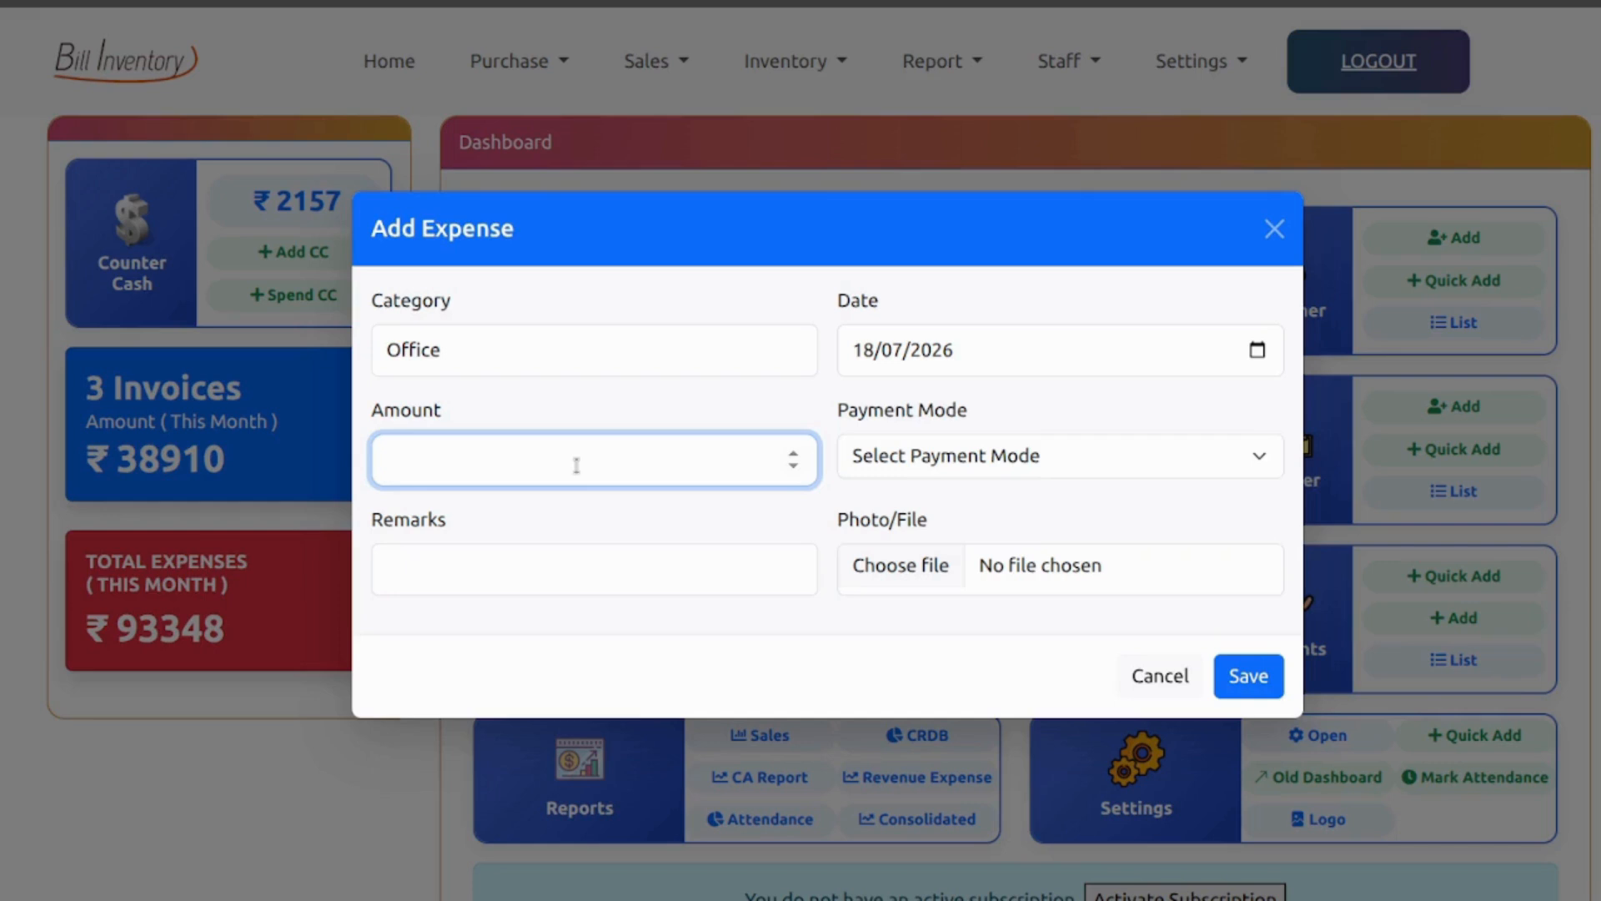
pyautogui.write('200')
pyautogui.click(949, 451)
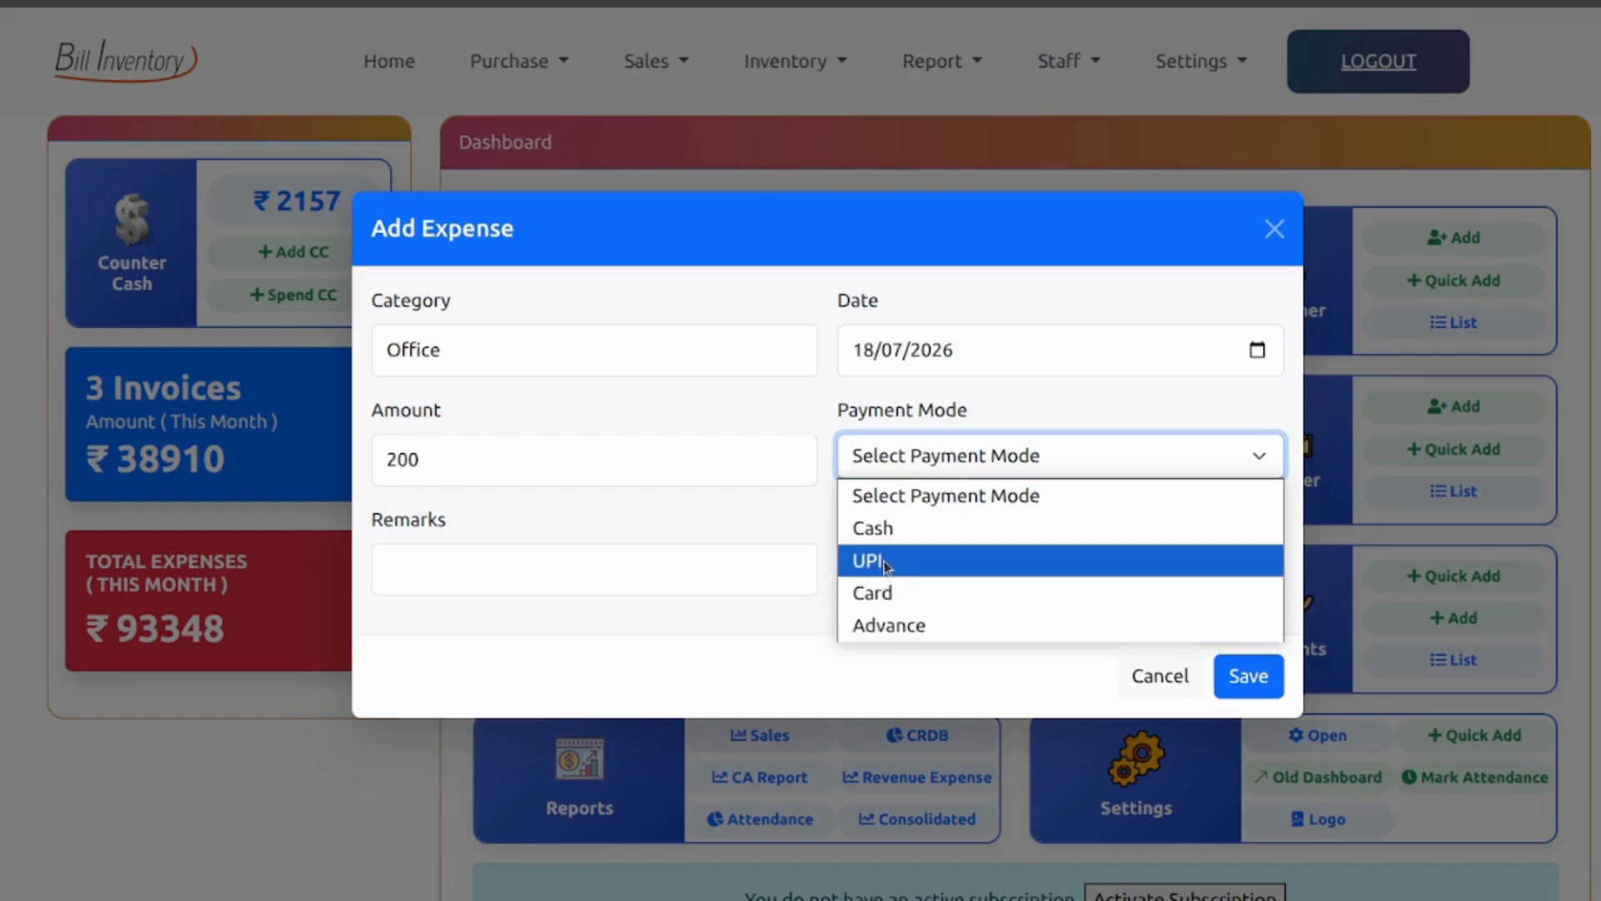
pyautogui.click(886, 567)
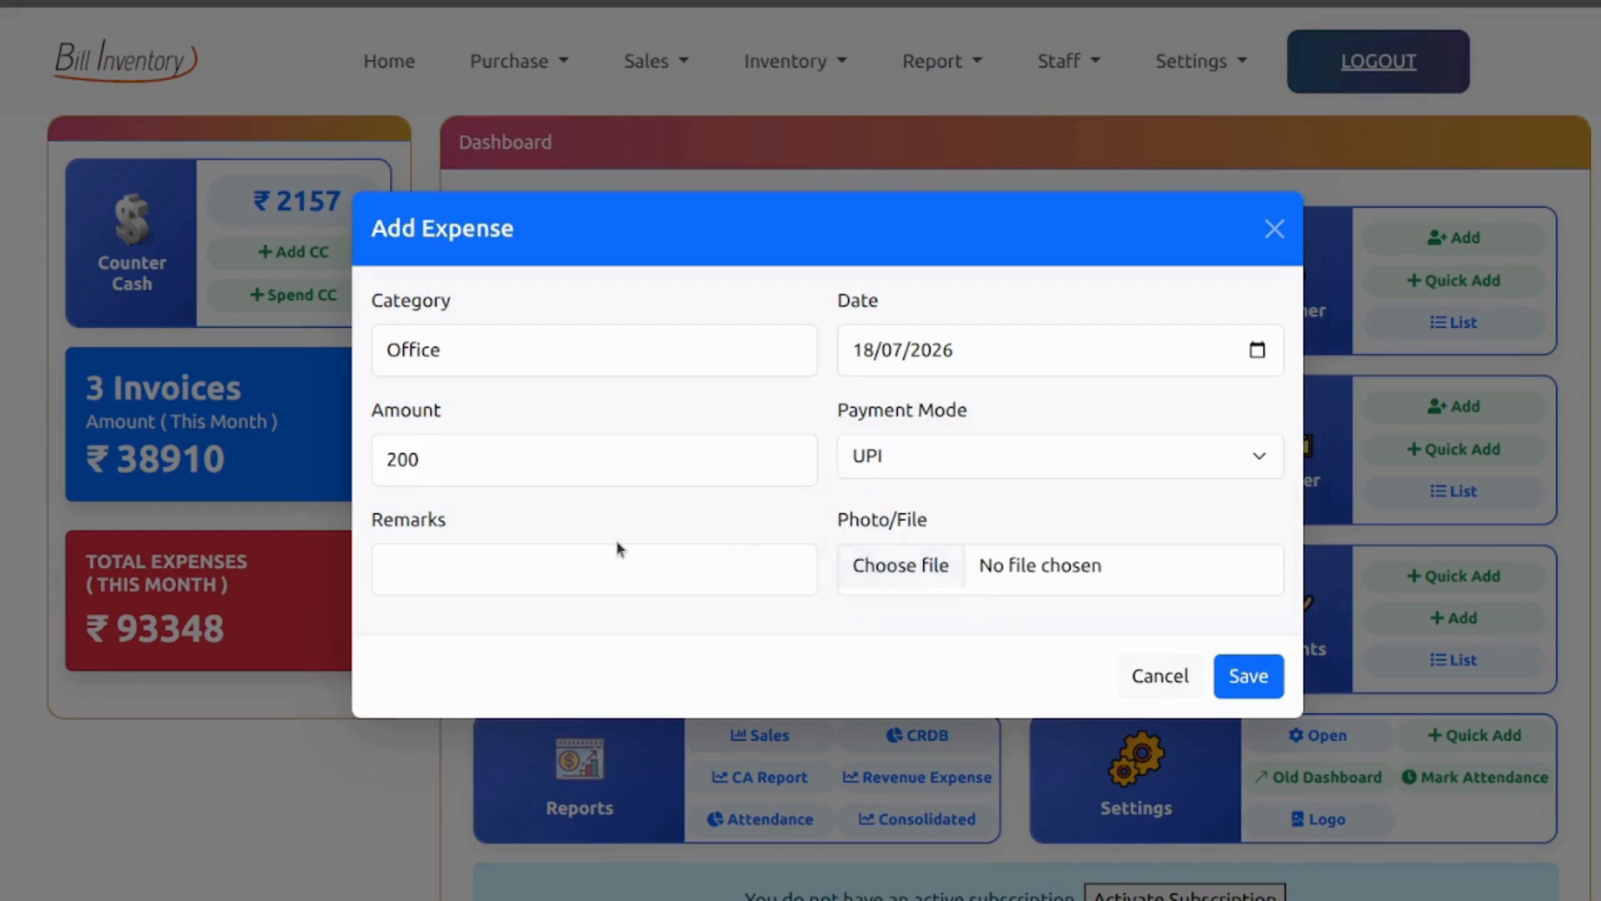
pyautogui.click(578, 565)
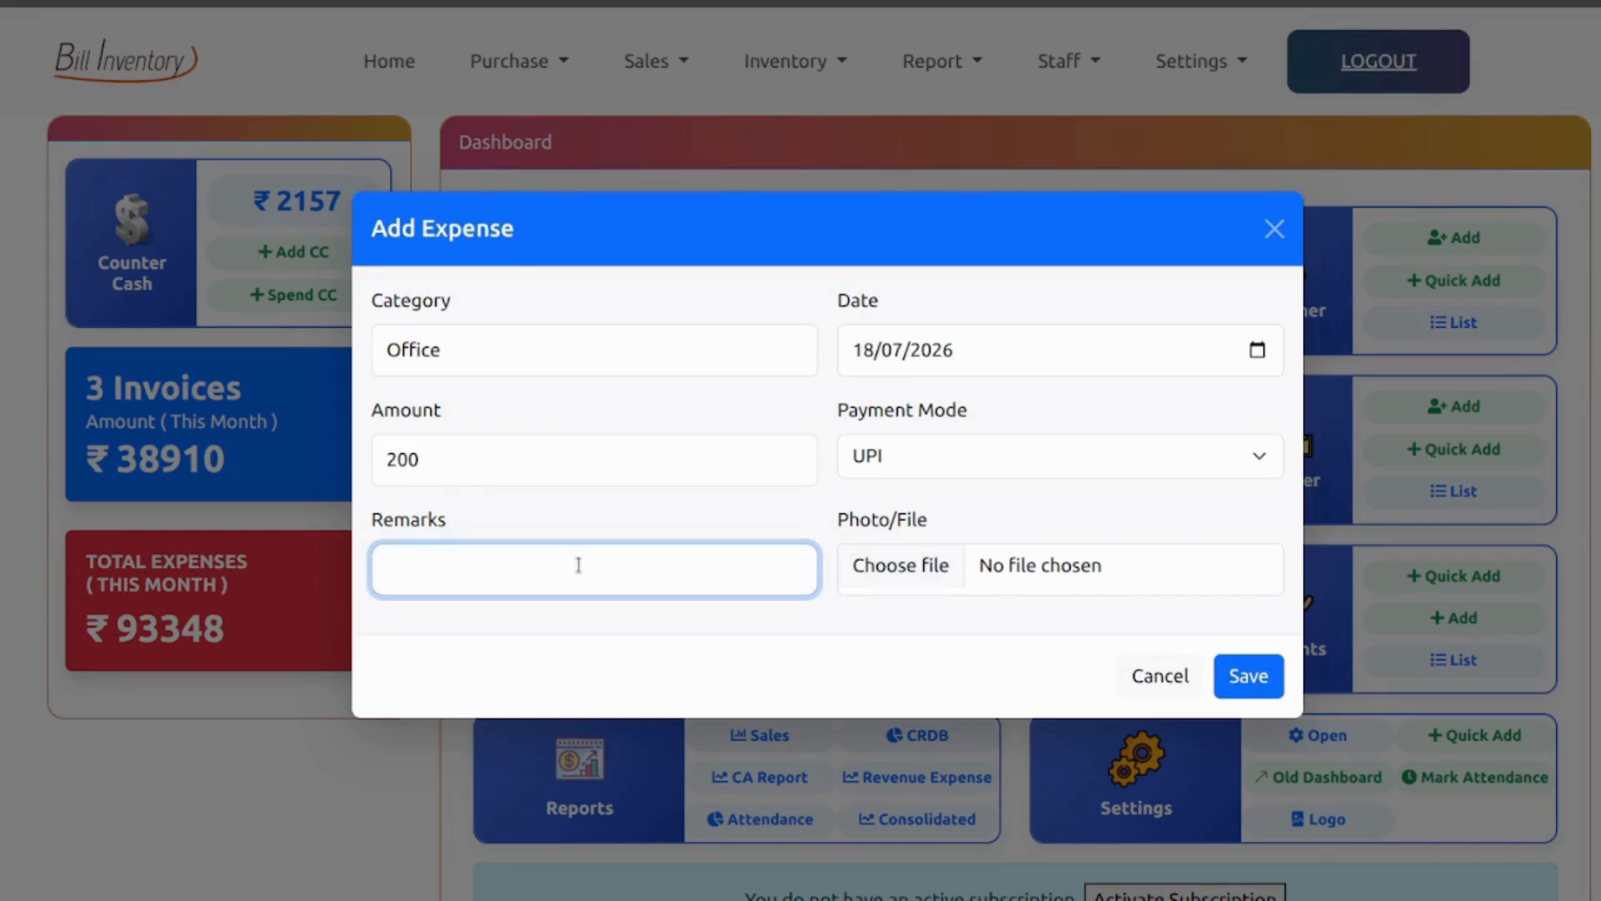
pyautogui.write('Snacks')
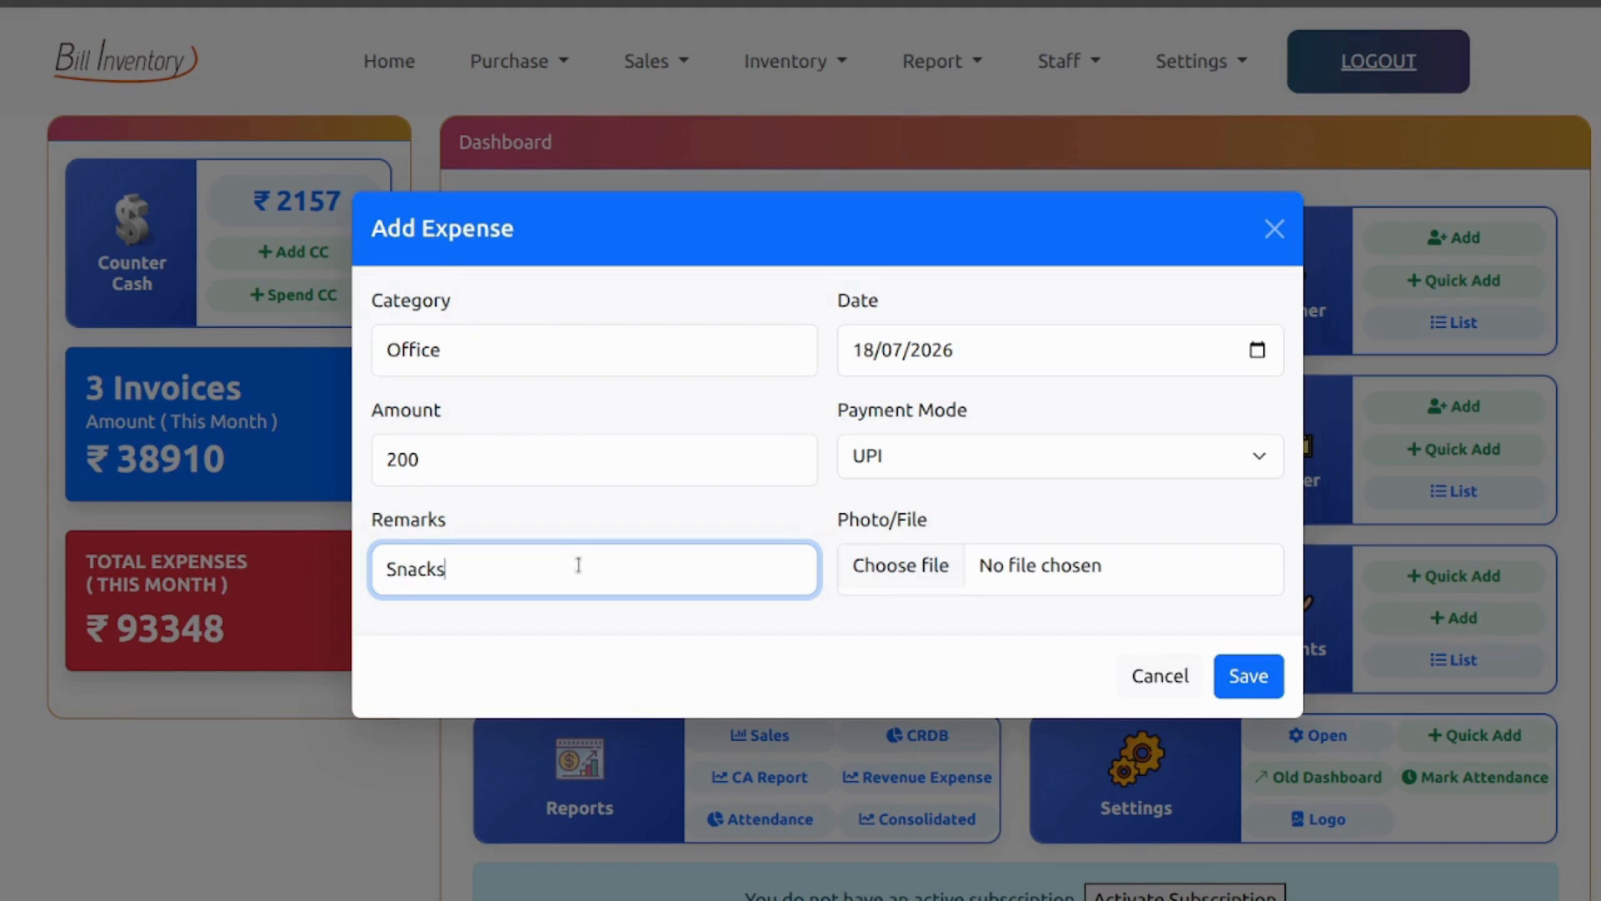
# - Attach receipt_list.png to the expense and save the entry
pyautogui.click(909, 567)
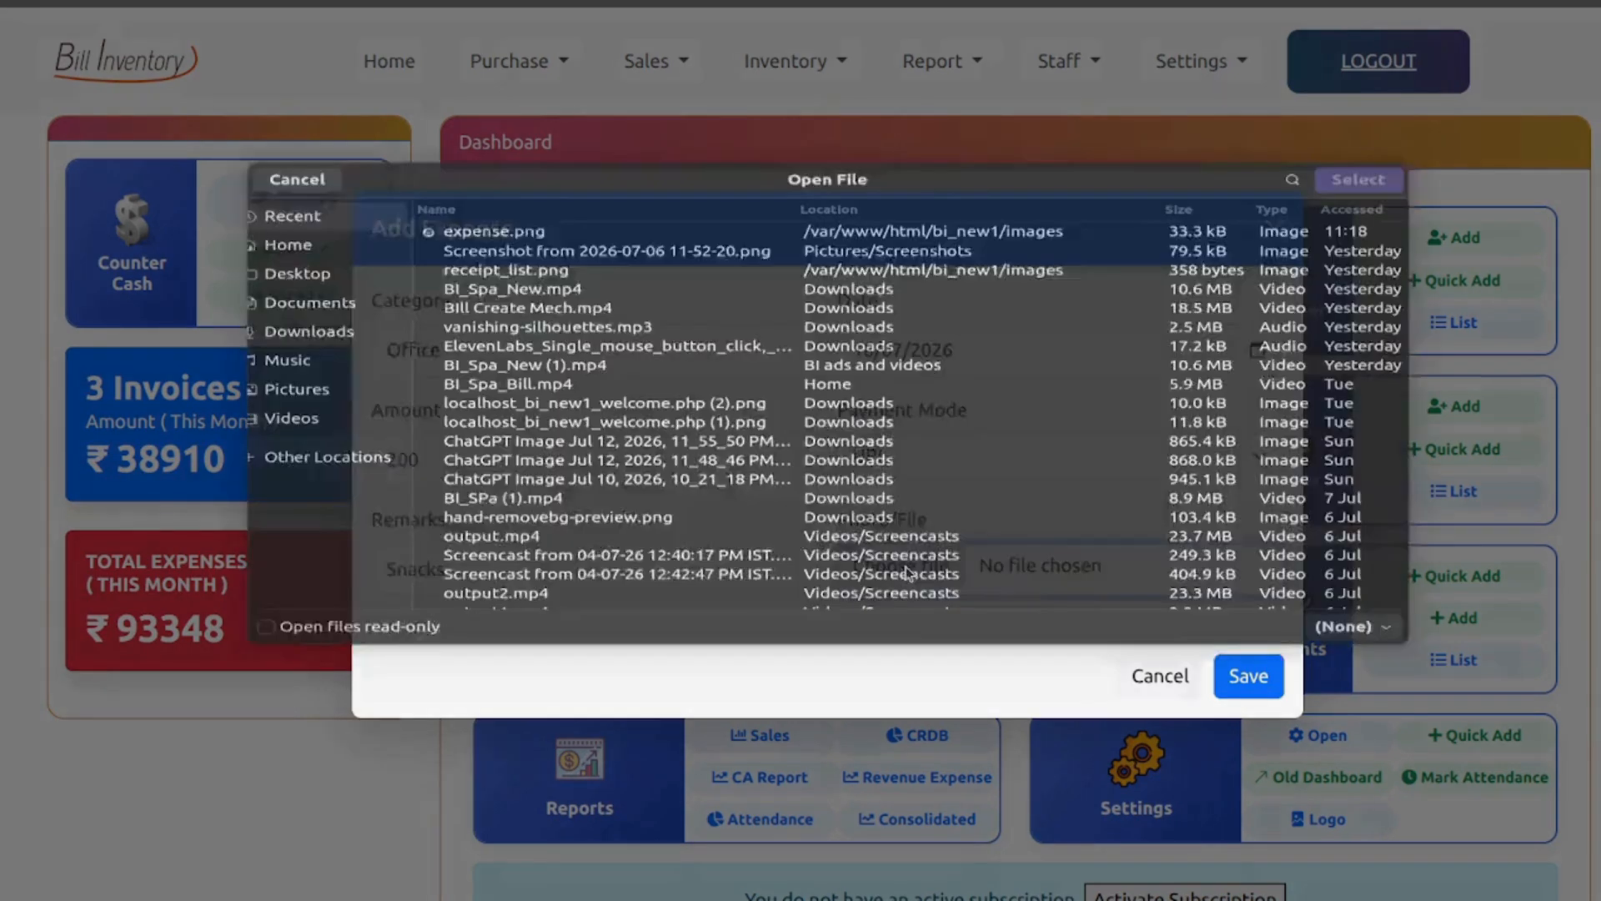
pyautogui.doubleClick(524, 234)
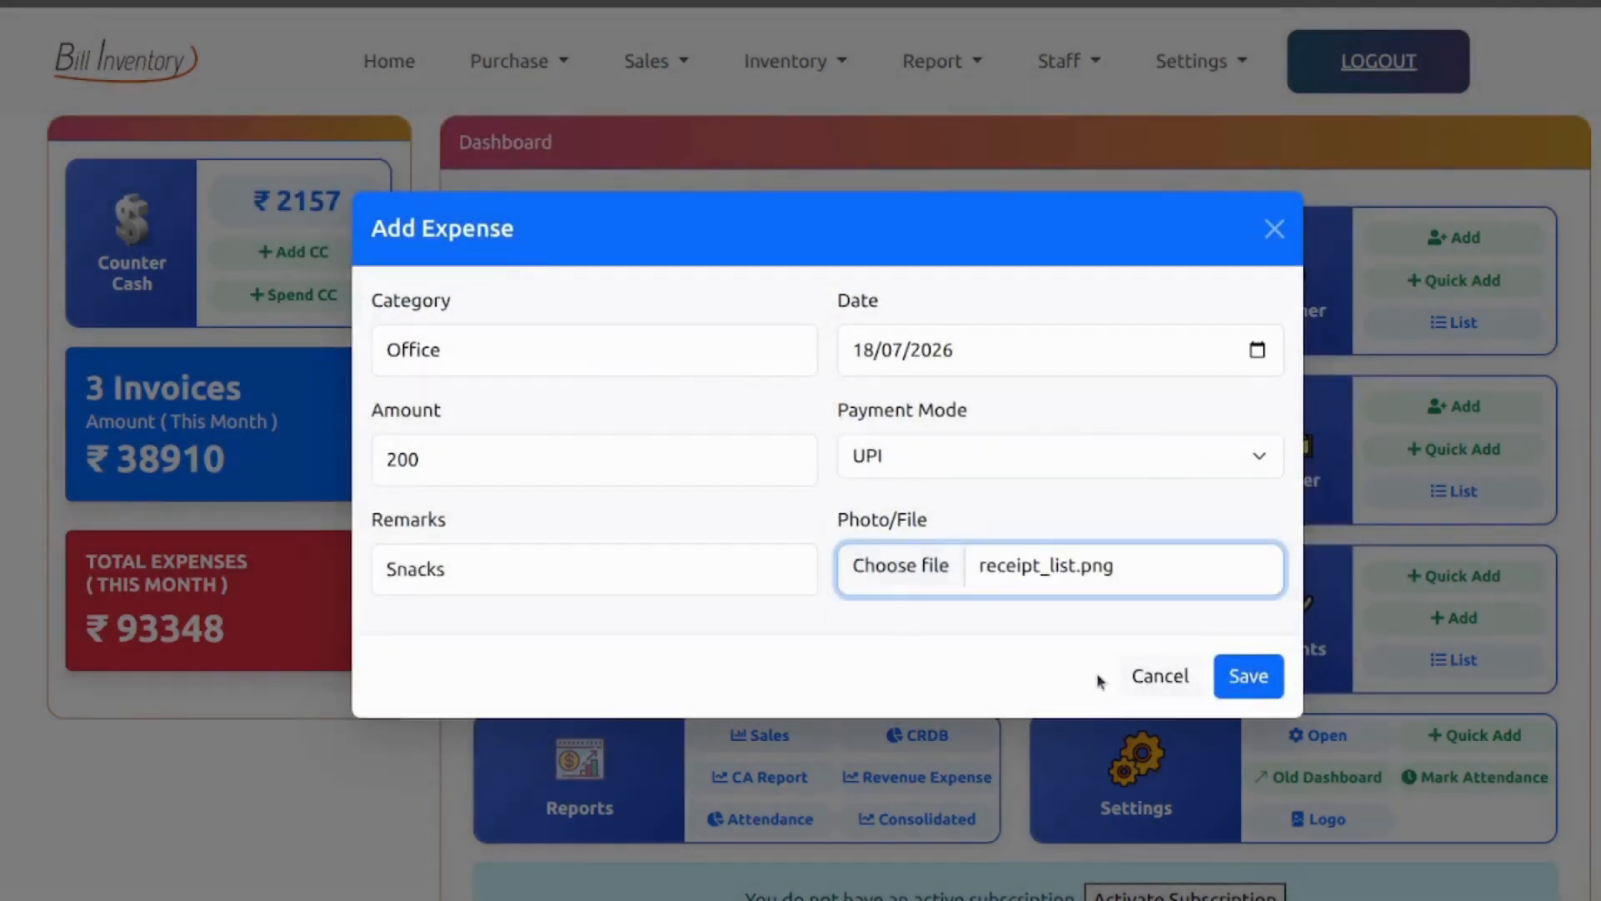
pyautogui.click(1262, 686)
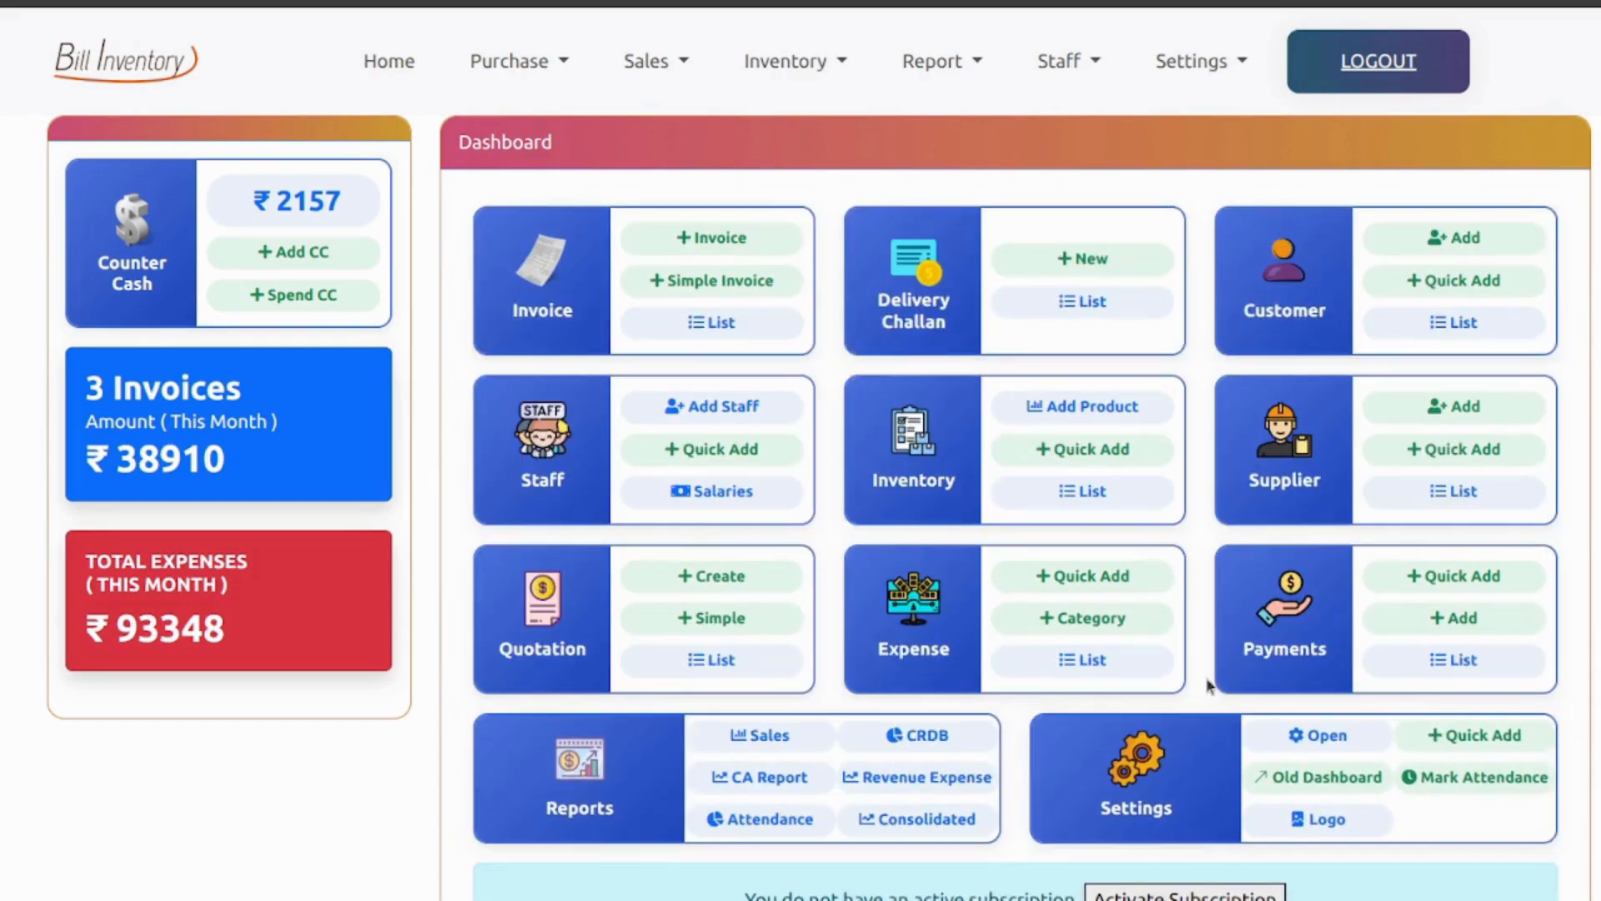
# - Open the expenses list and examine the recorded entries, including their payment types, categories, dates and attachment downloads
pyautogui.click(1099, 663)
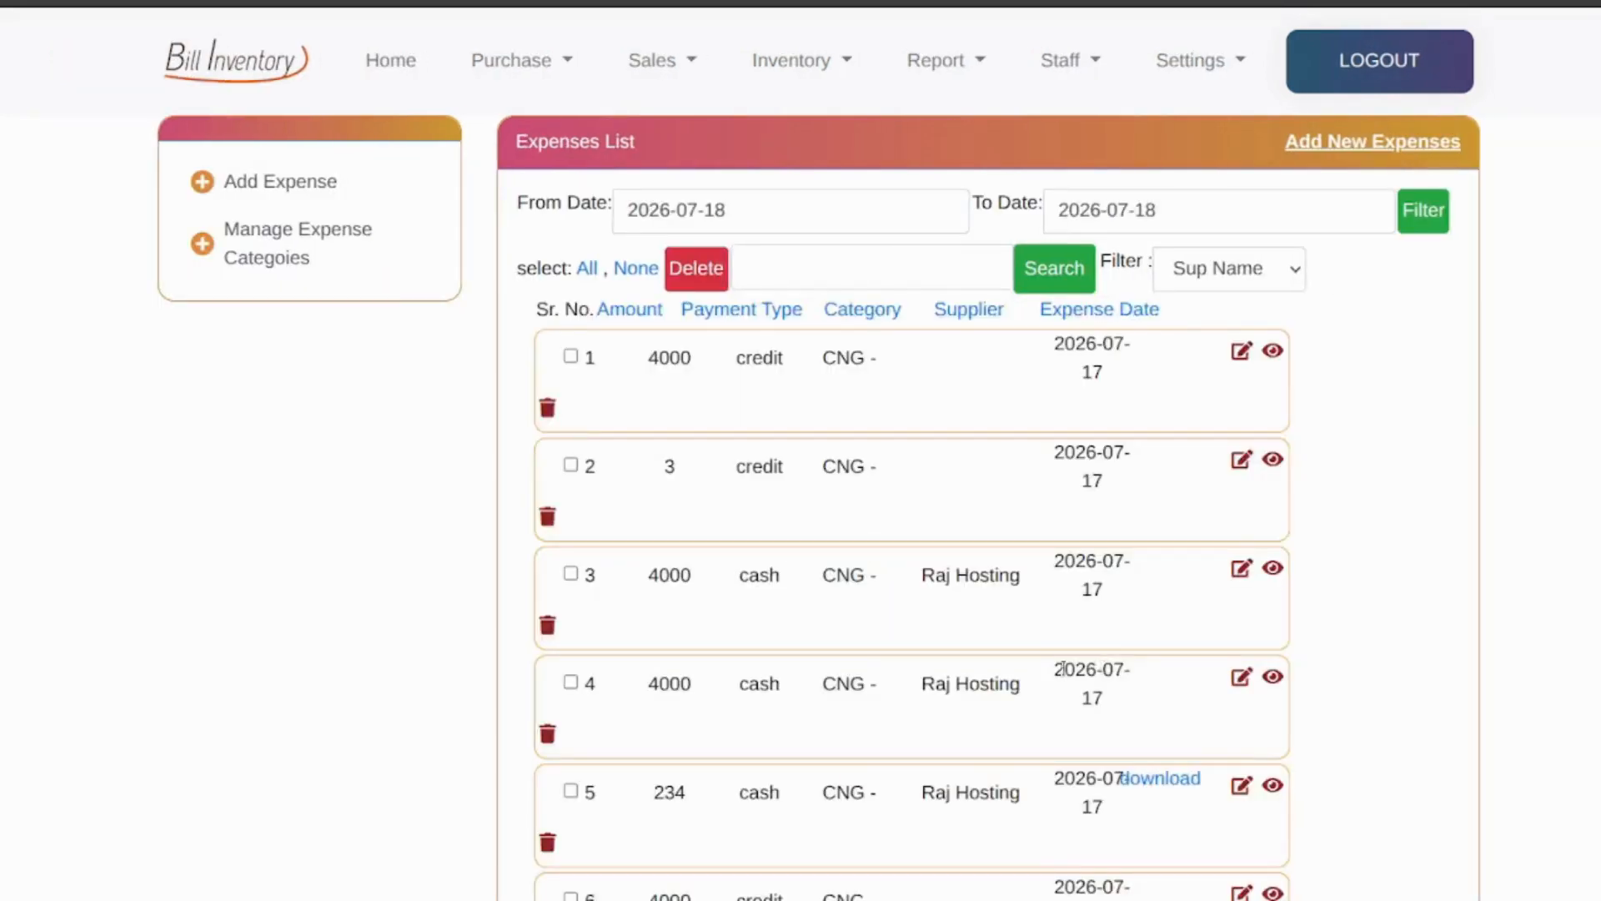
pyautogui.scroll(-2, 838, 557)
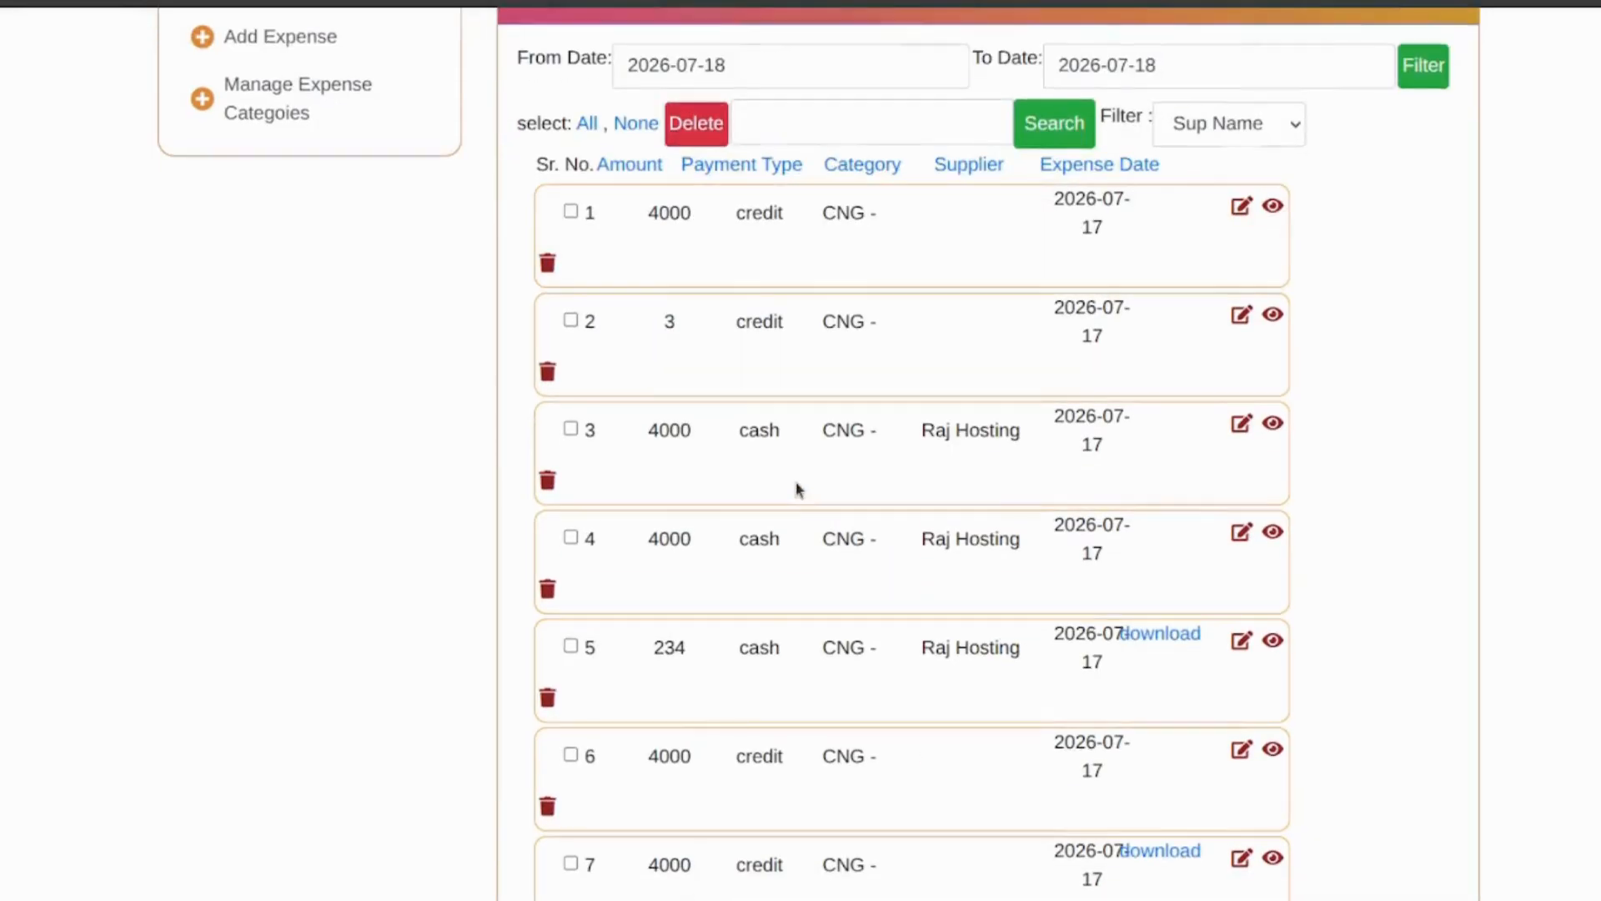
pyautogui.scroll(-2, 797, 490)
pyautogui.scroll(-2, 848, 442)
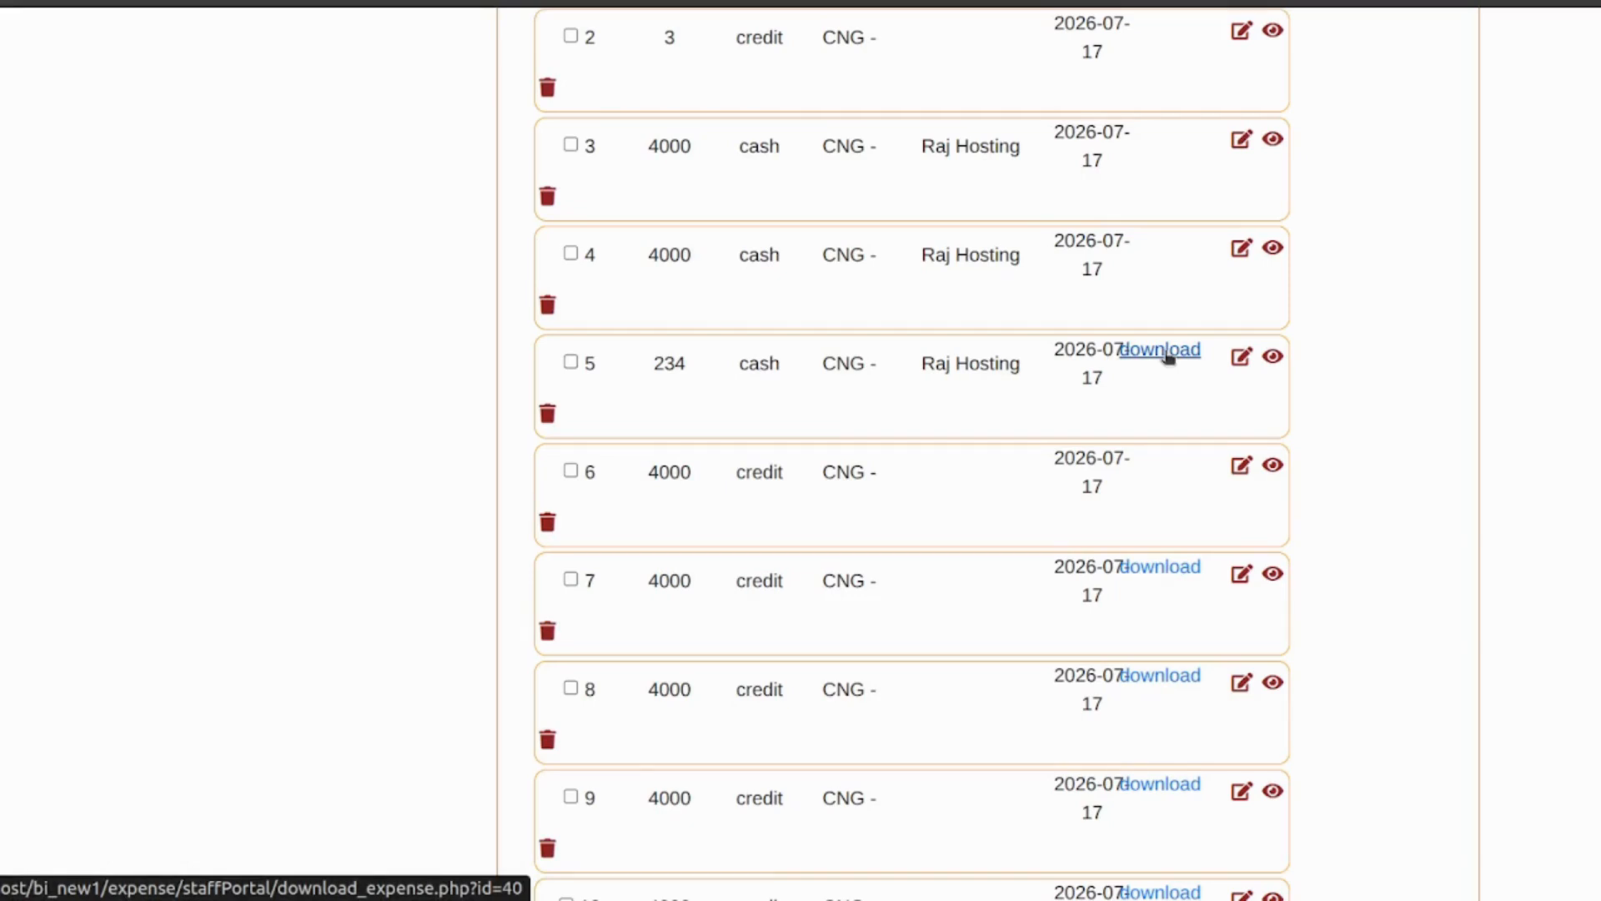
pyautogui.scroll(-2, 1168, 357)
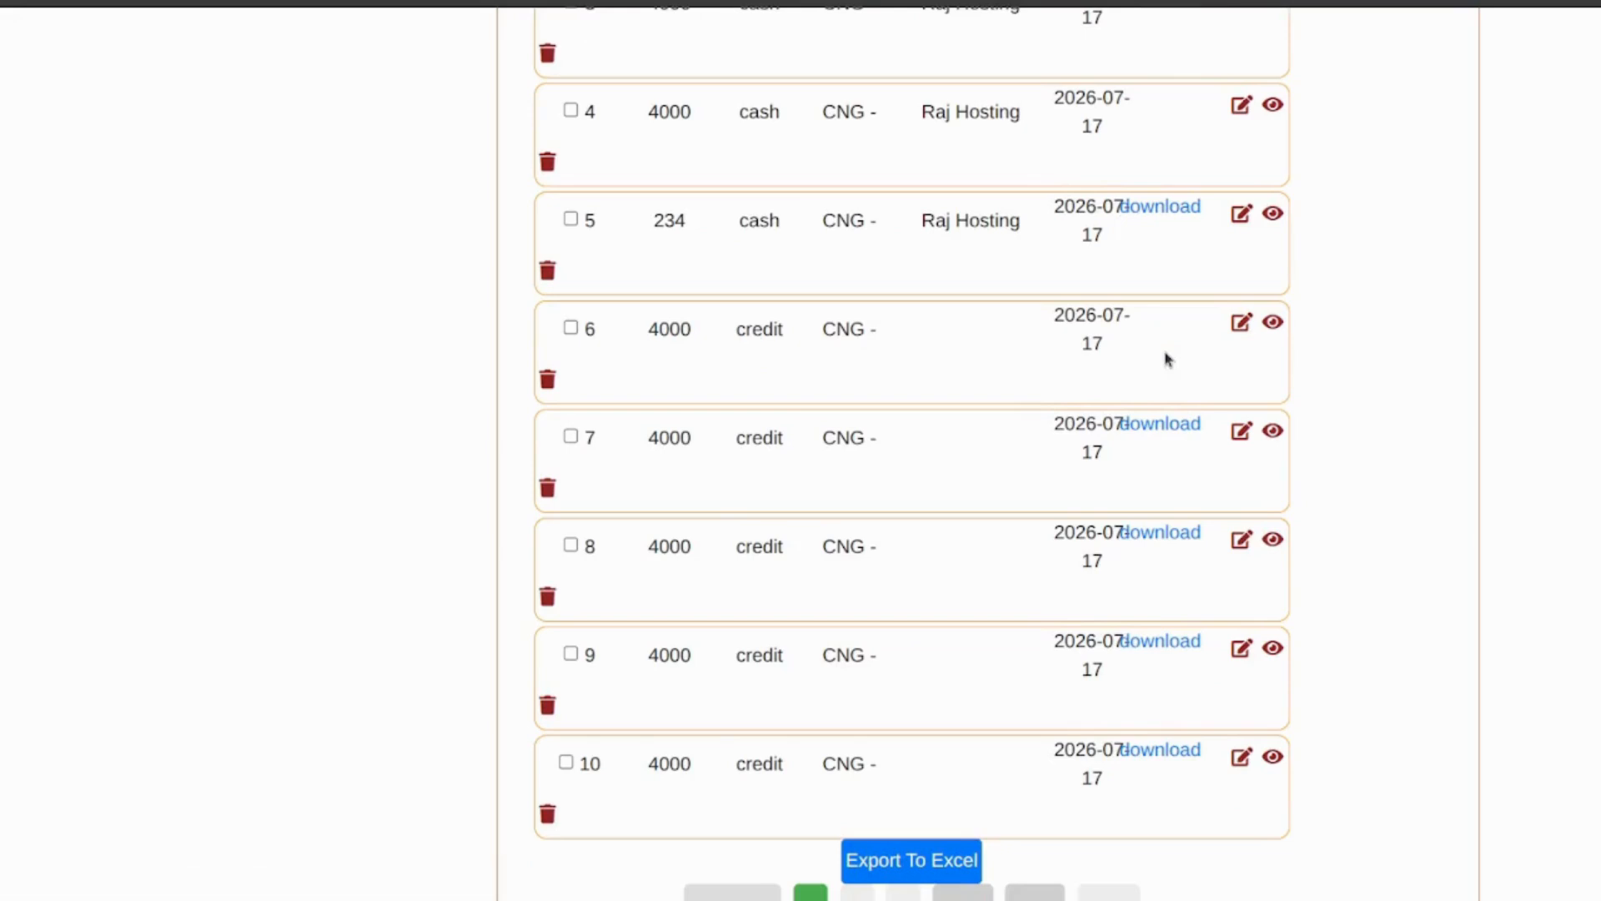
pyautogui.scroll(1, 1167, 359)
pyautogui.scroll(6, 1167, 358)
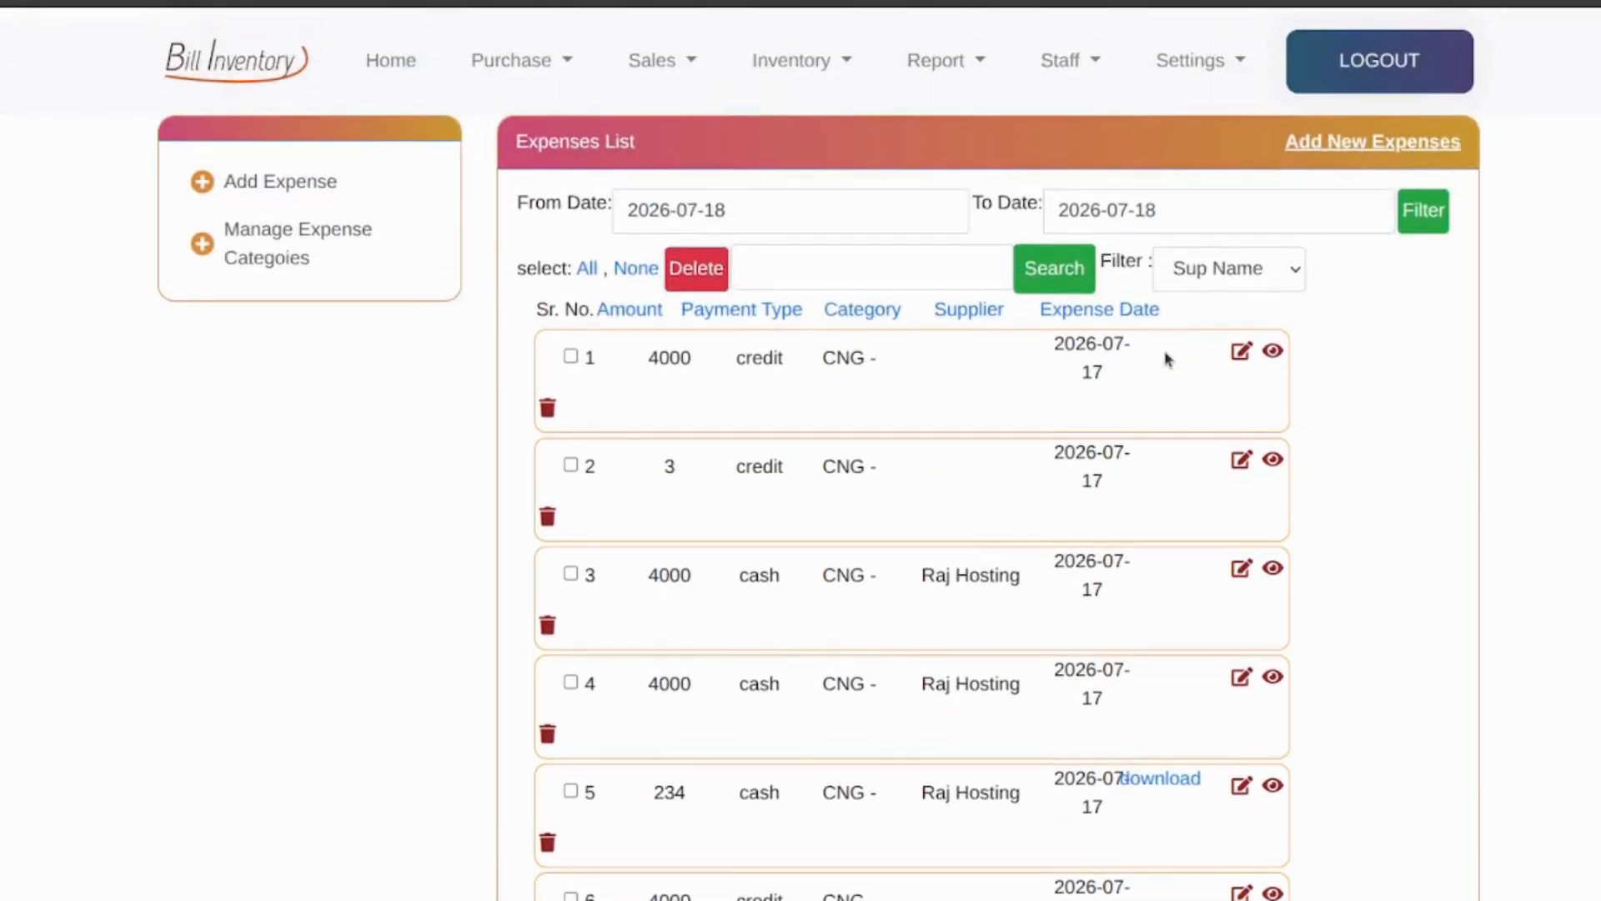
# - Open the expense category management page and add a subcategory named Tea to the Office category
pyautogui.click(269, 252)
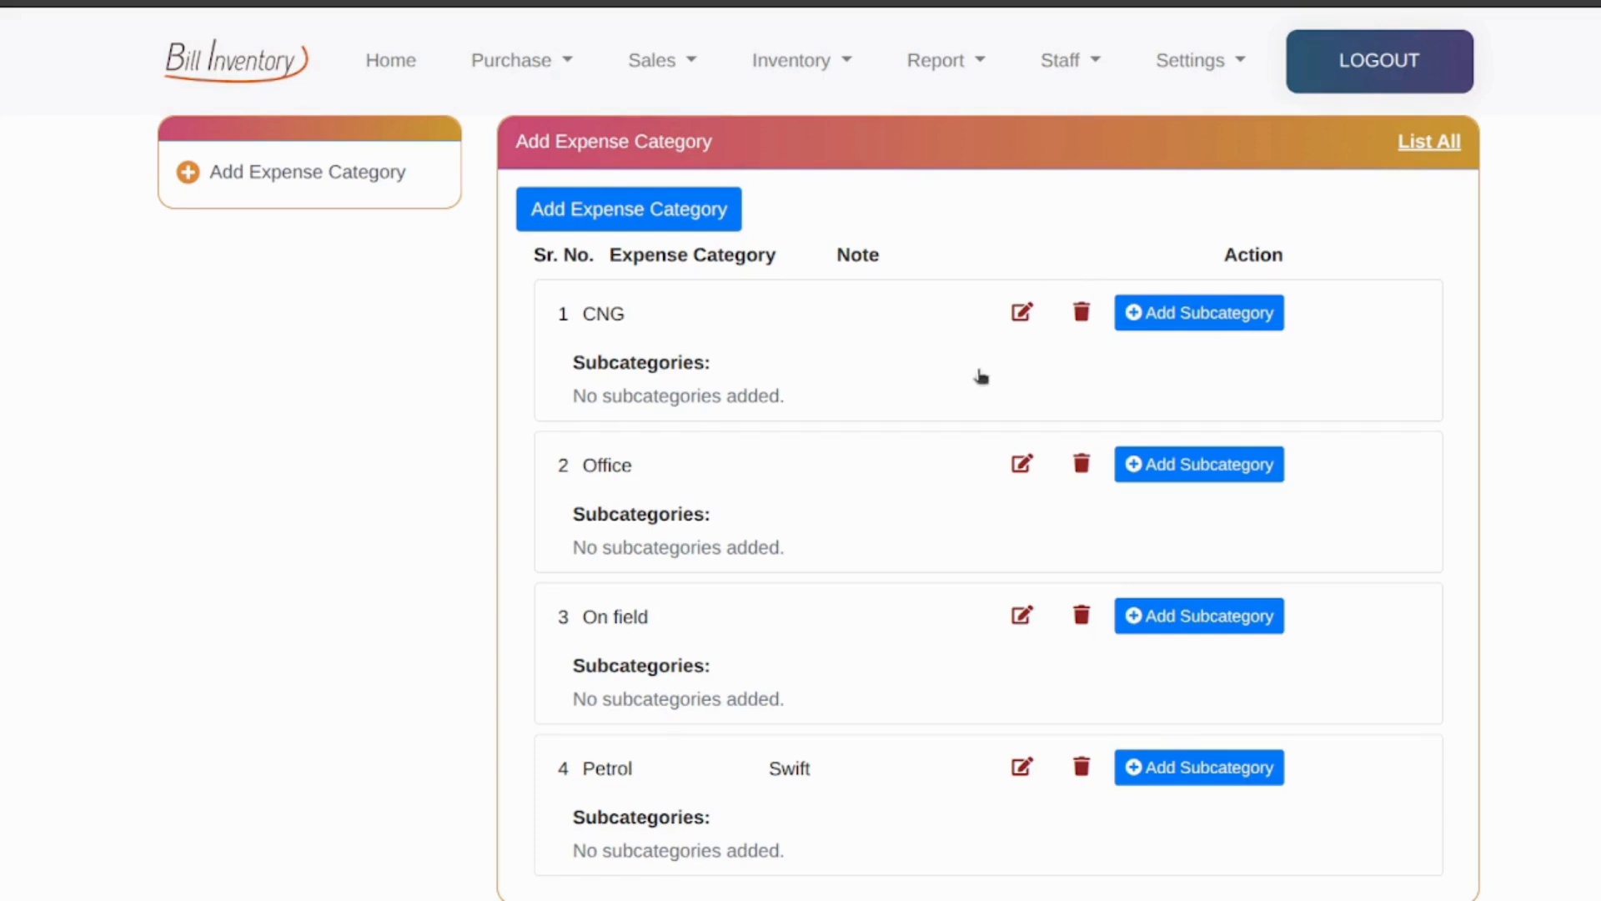
pyautogui.scroll(-2, 939, 425)
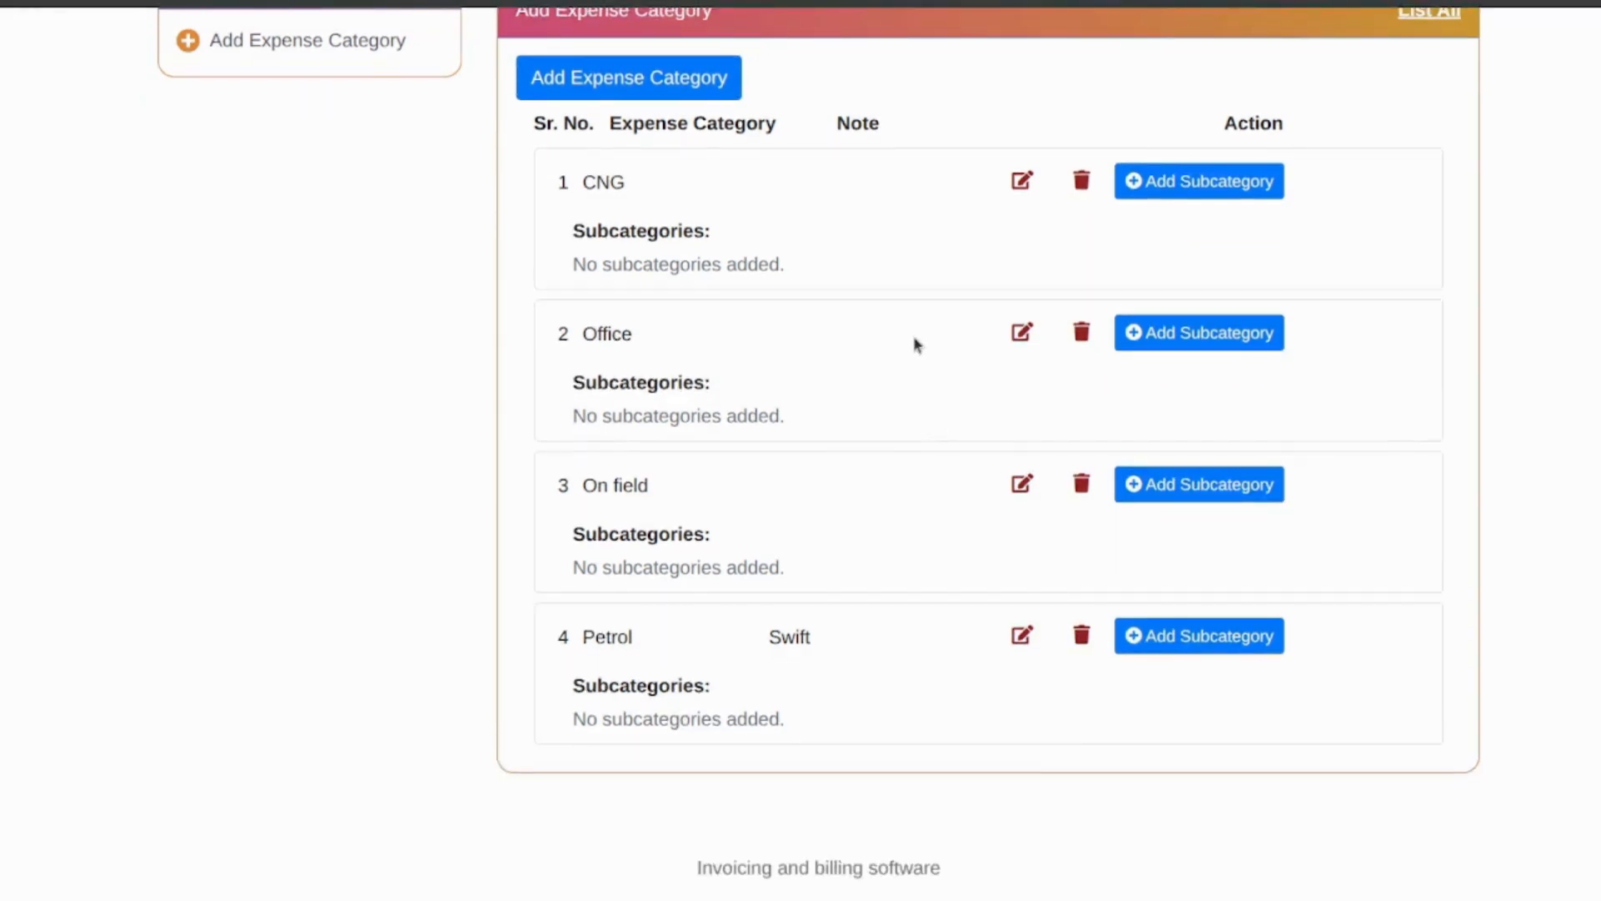
pyautogui.scroll(2, 918, 345)
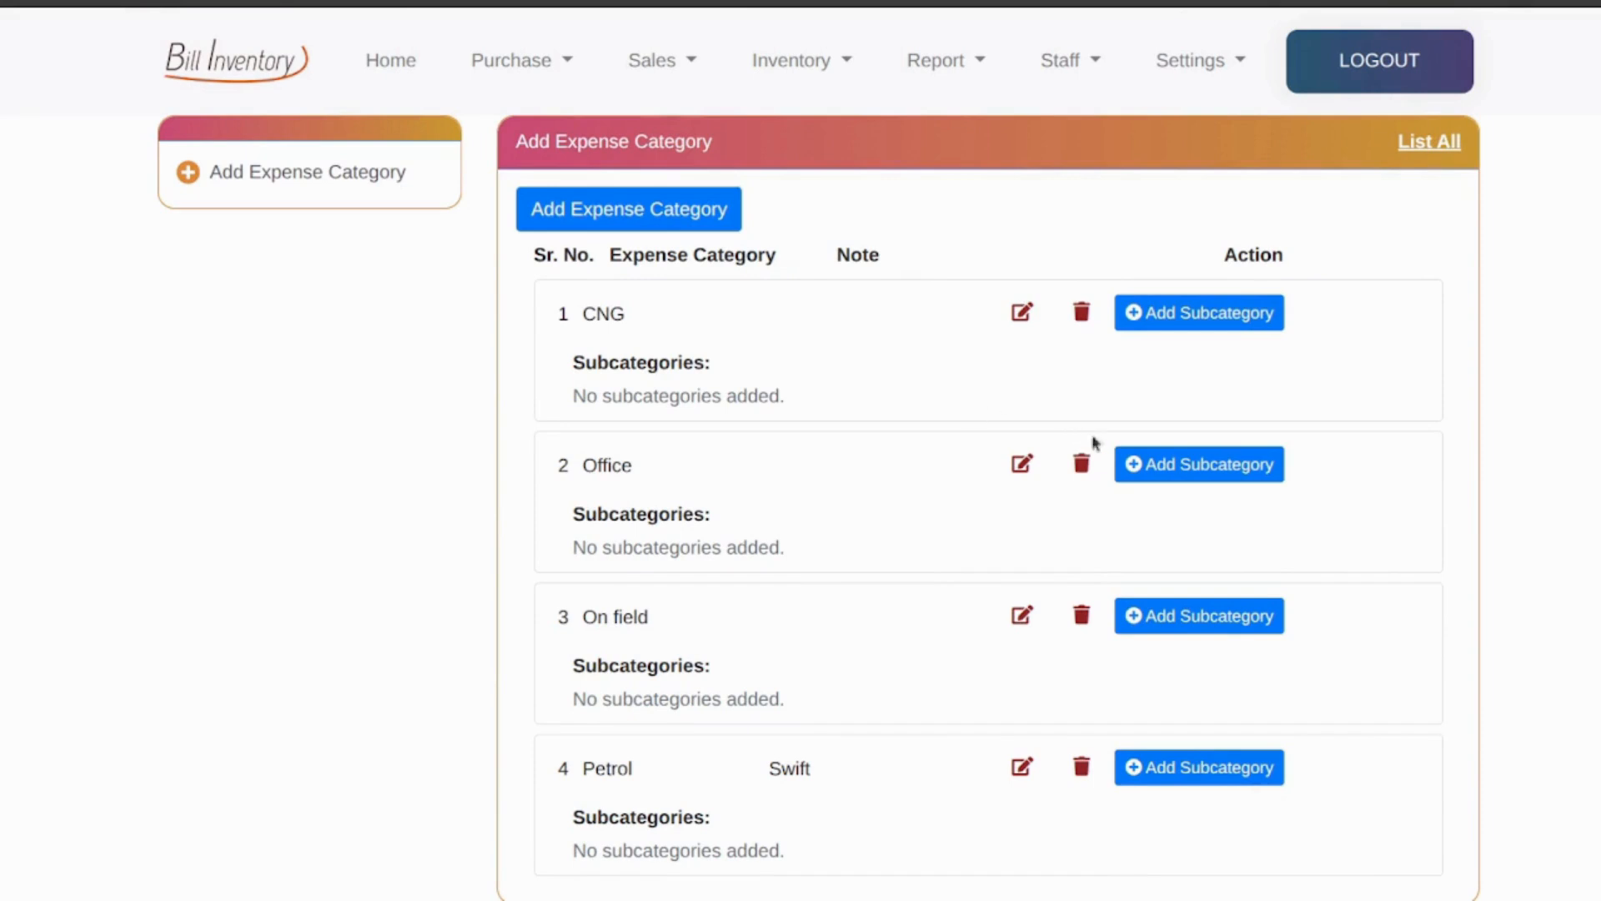
pyautogui.click(1205, 473)
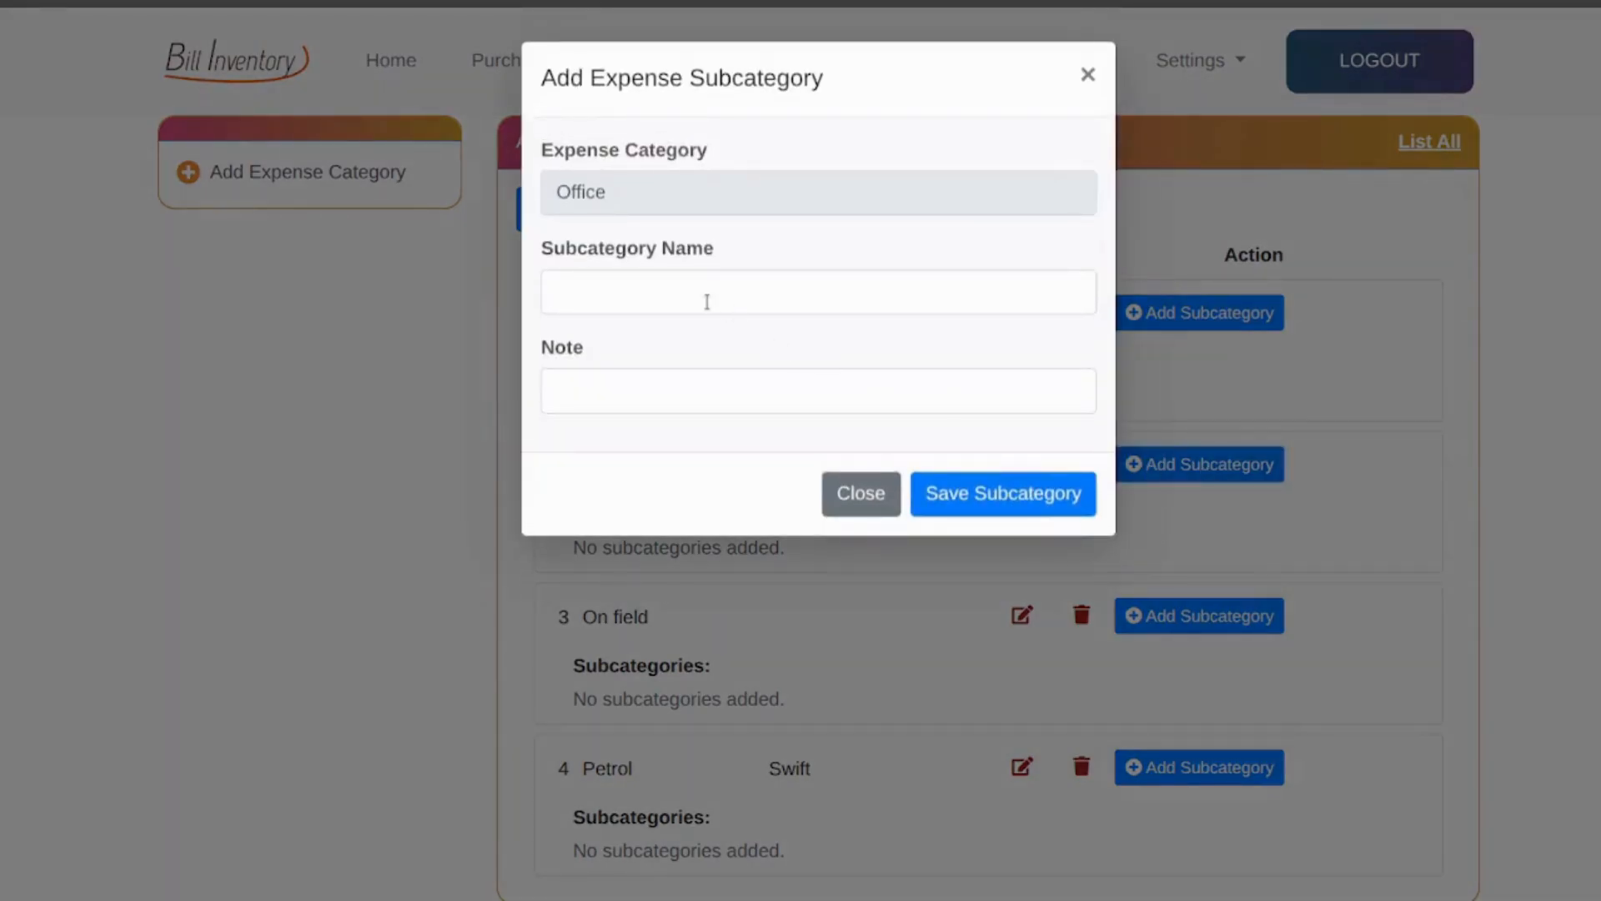
pyautogui.click(707, 301)
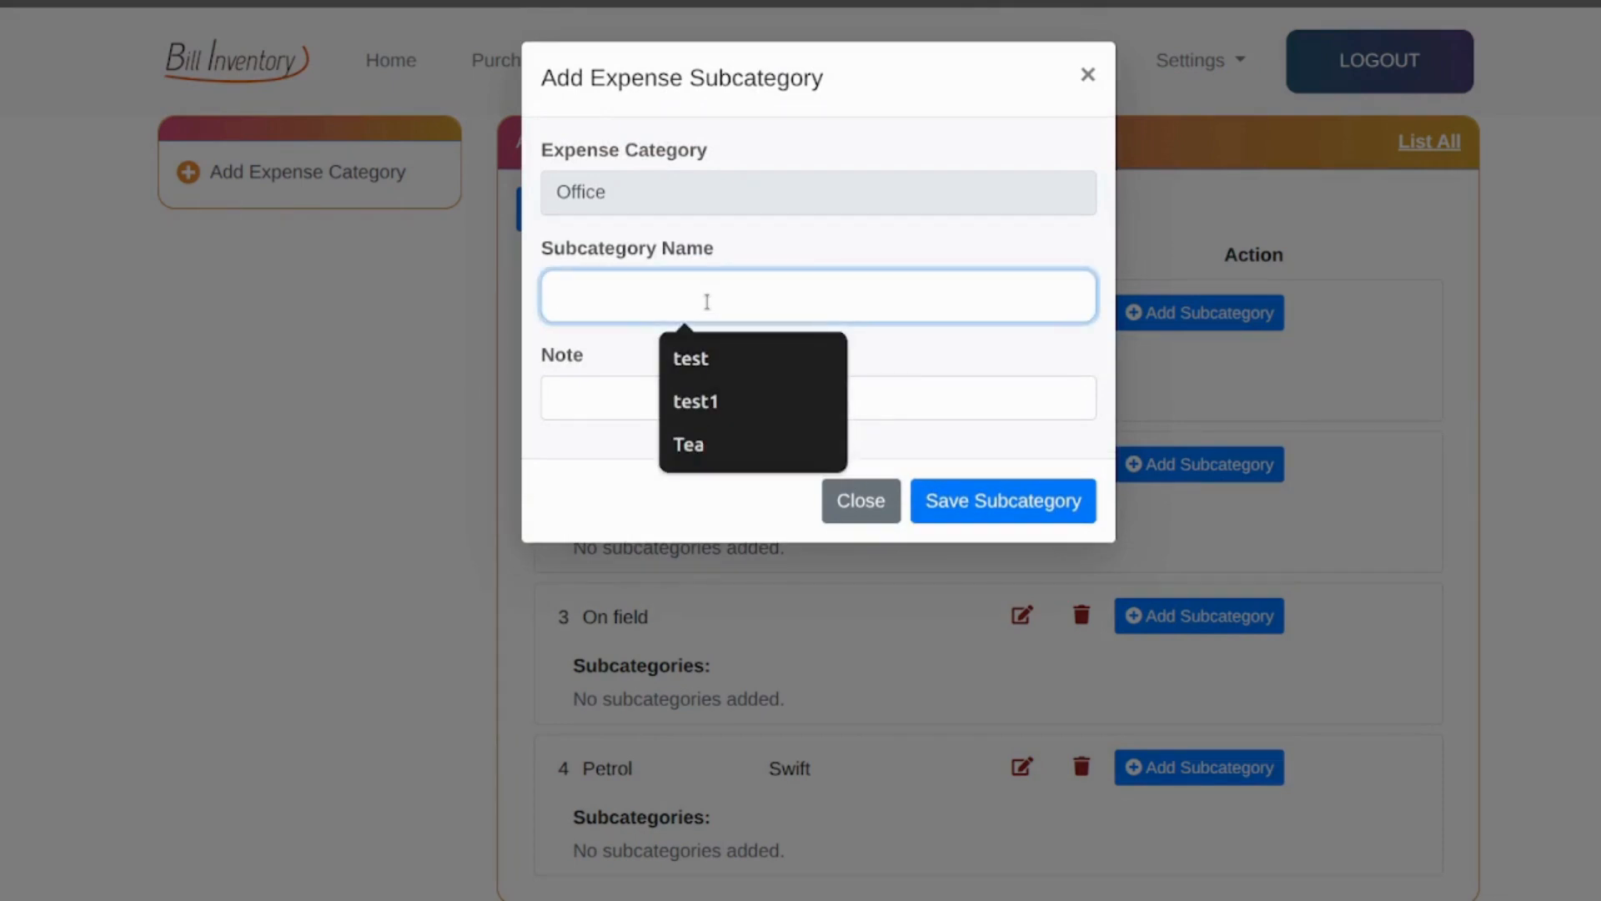
pyautogui.write('Tea')
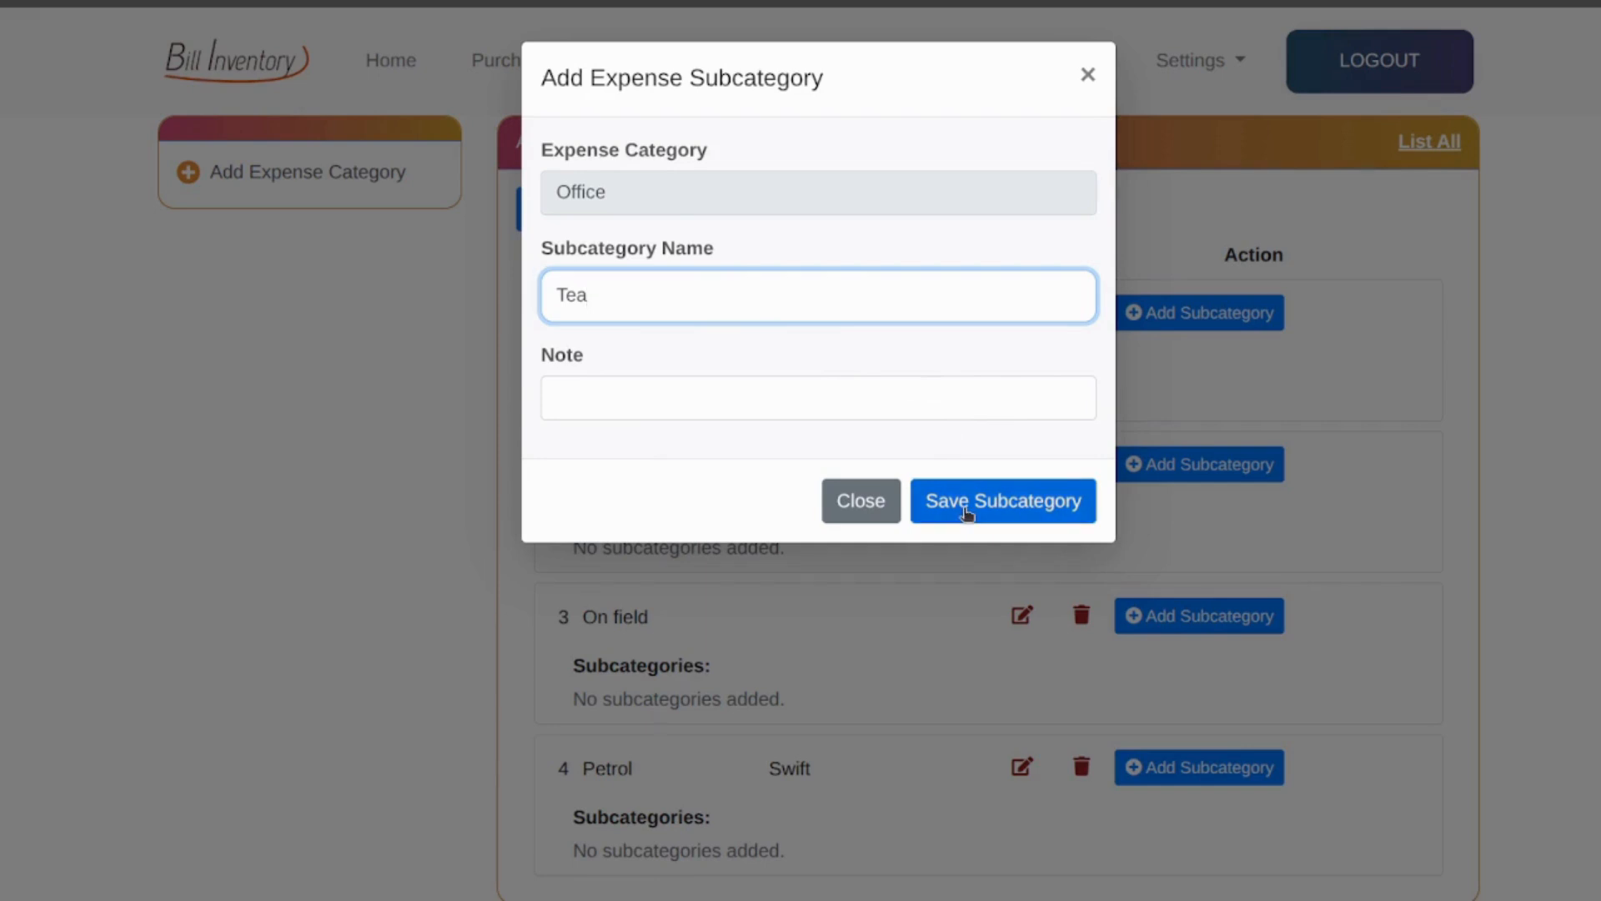
pyautogui.click(966, 512)
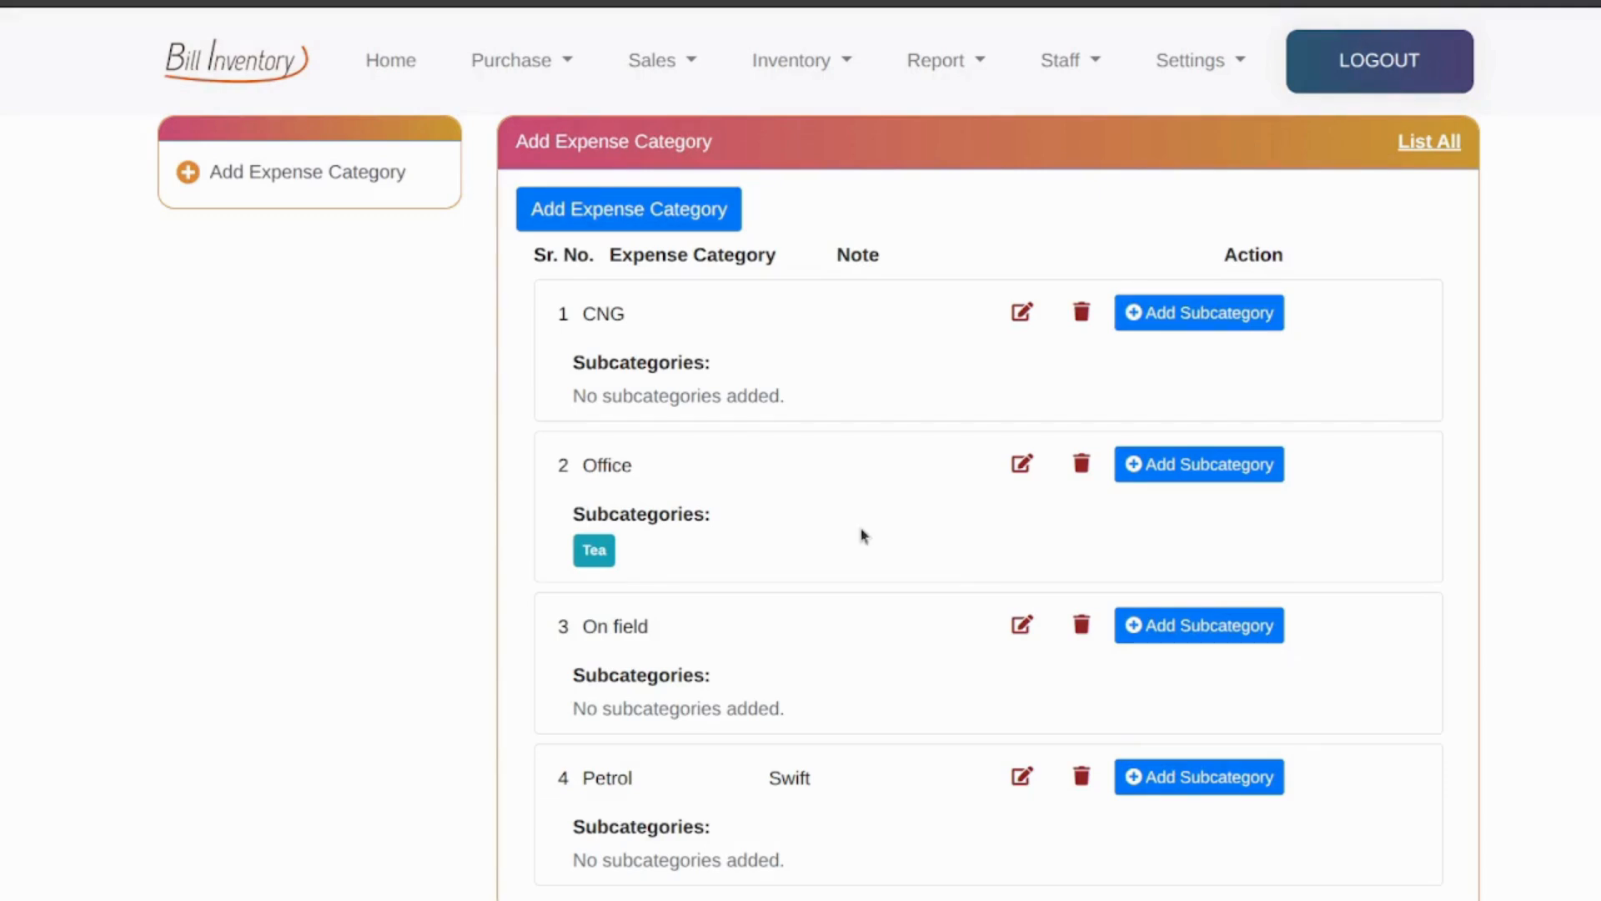
# - Return to the dashboard and add 200 to the counter cash with the remark "for CC"
pyautogui.click(397, 62)
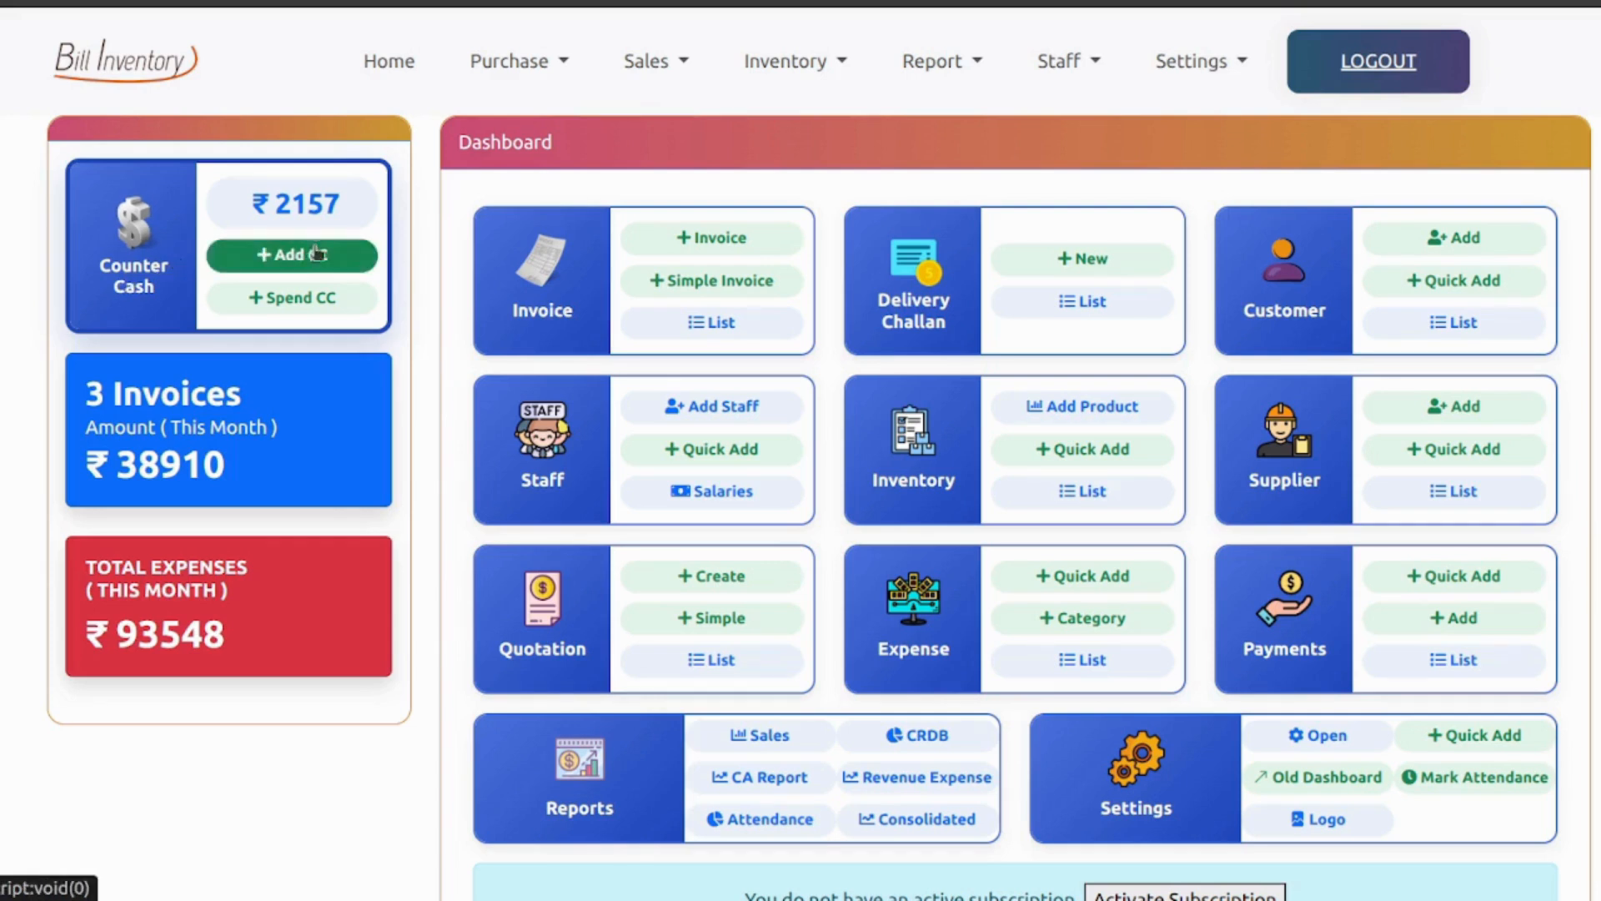
pyautogui.click(364, 263)
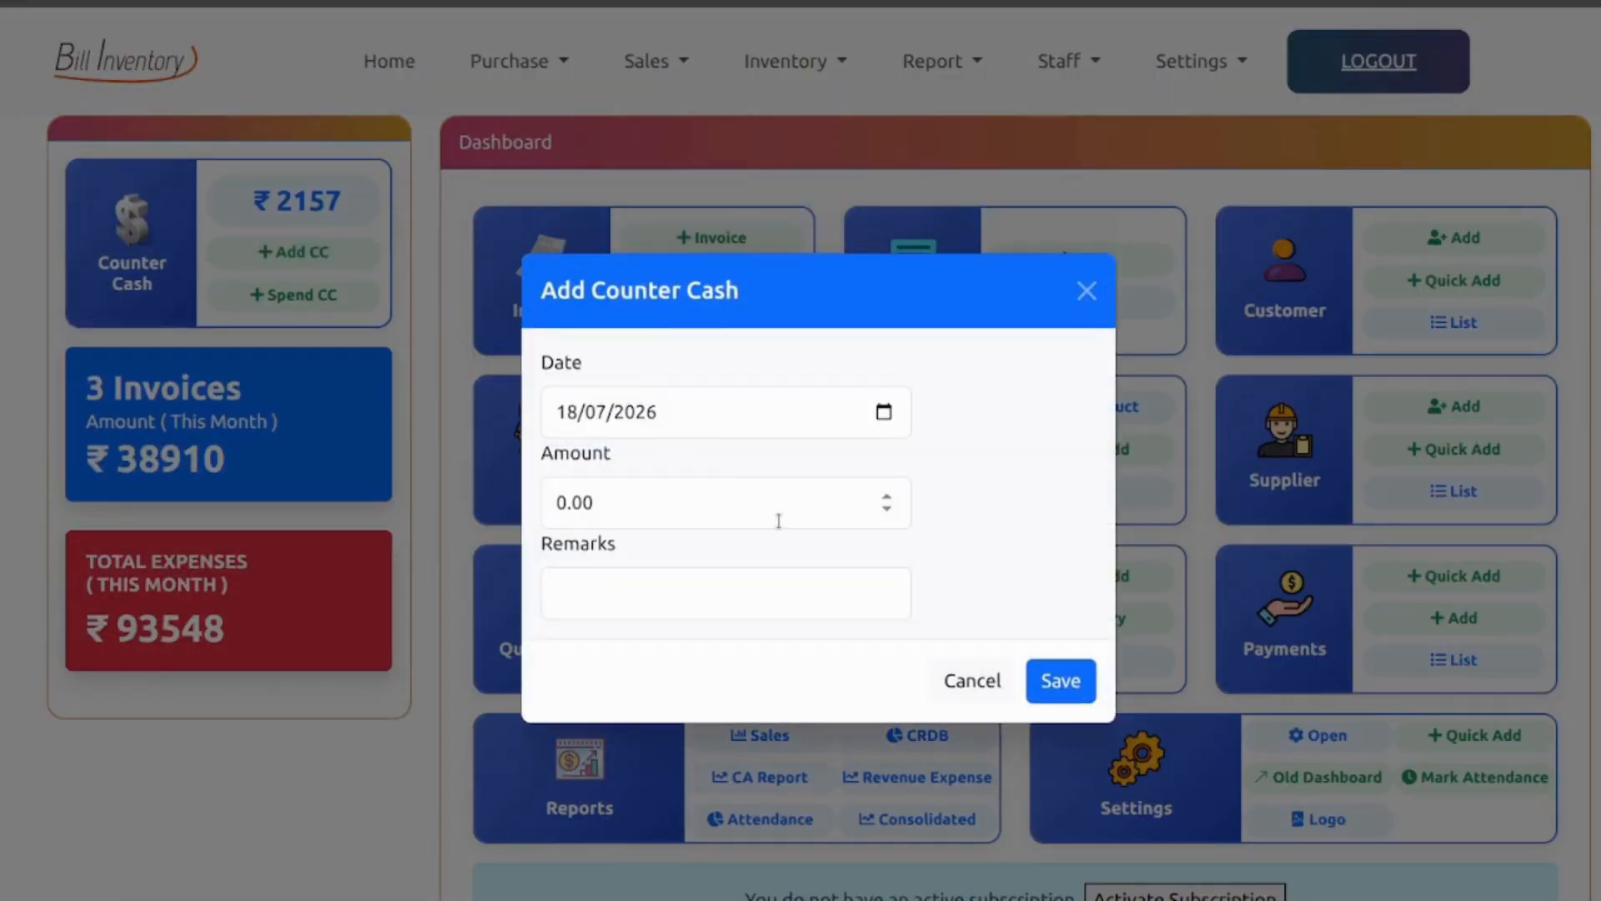
pyautogui.click(730, 504)
pyautogui.write('200')
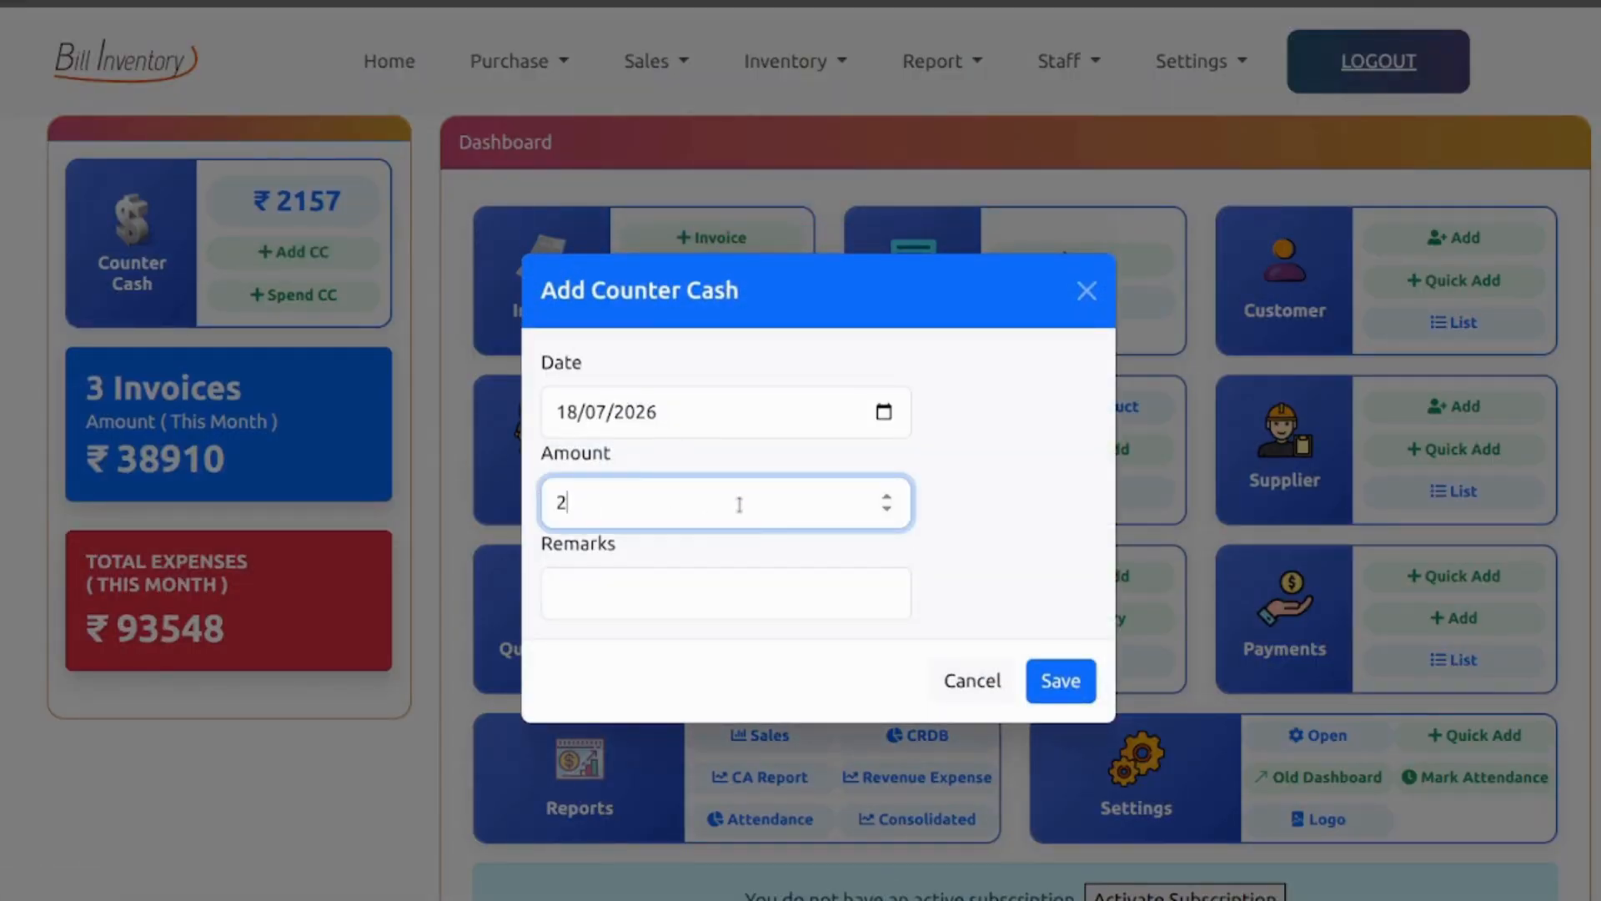
pyautogui.click(734, 594)
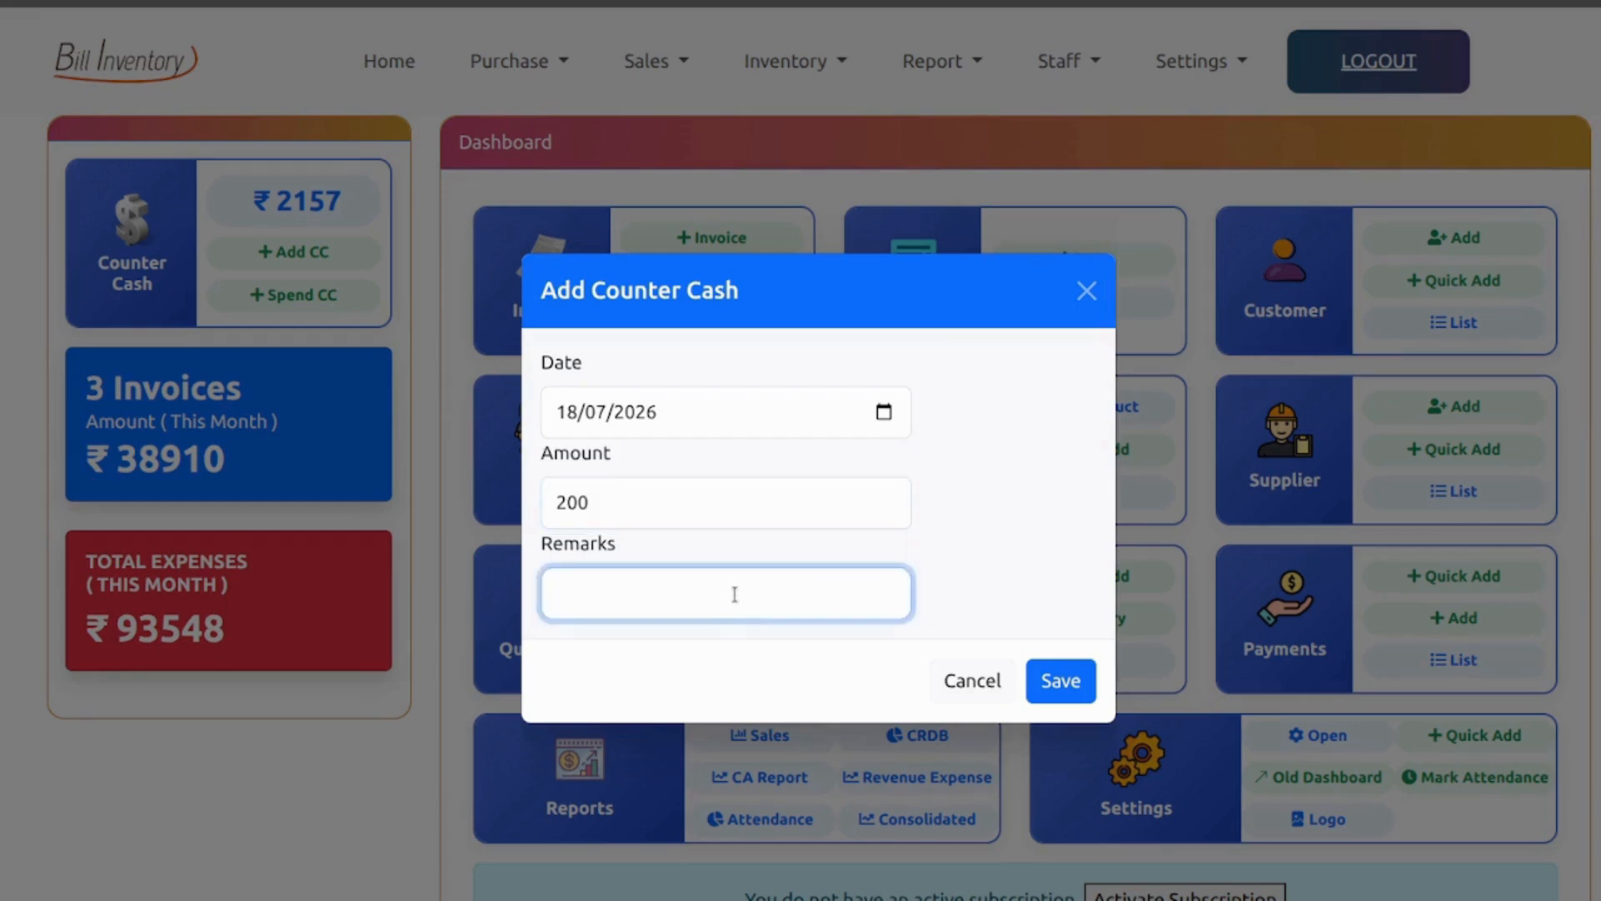
pyautogui.write('for CC')
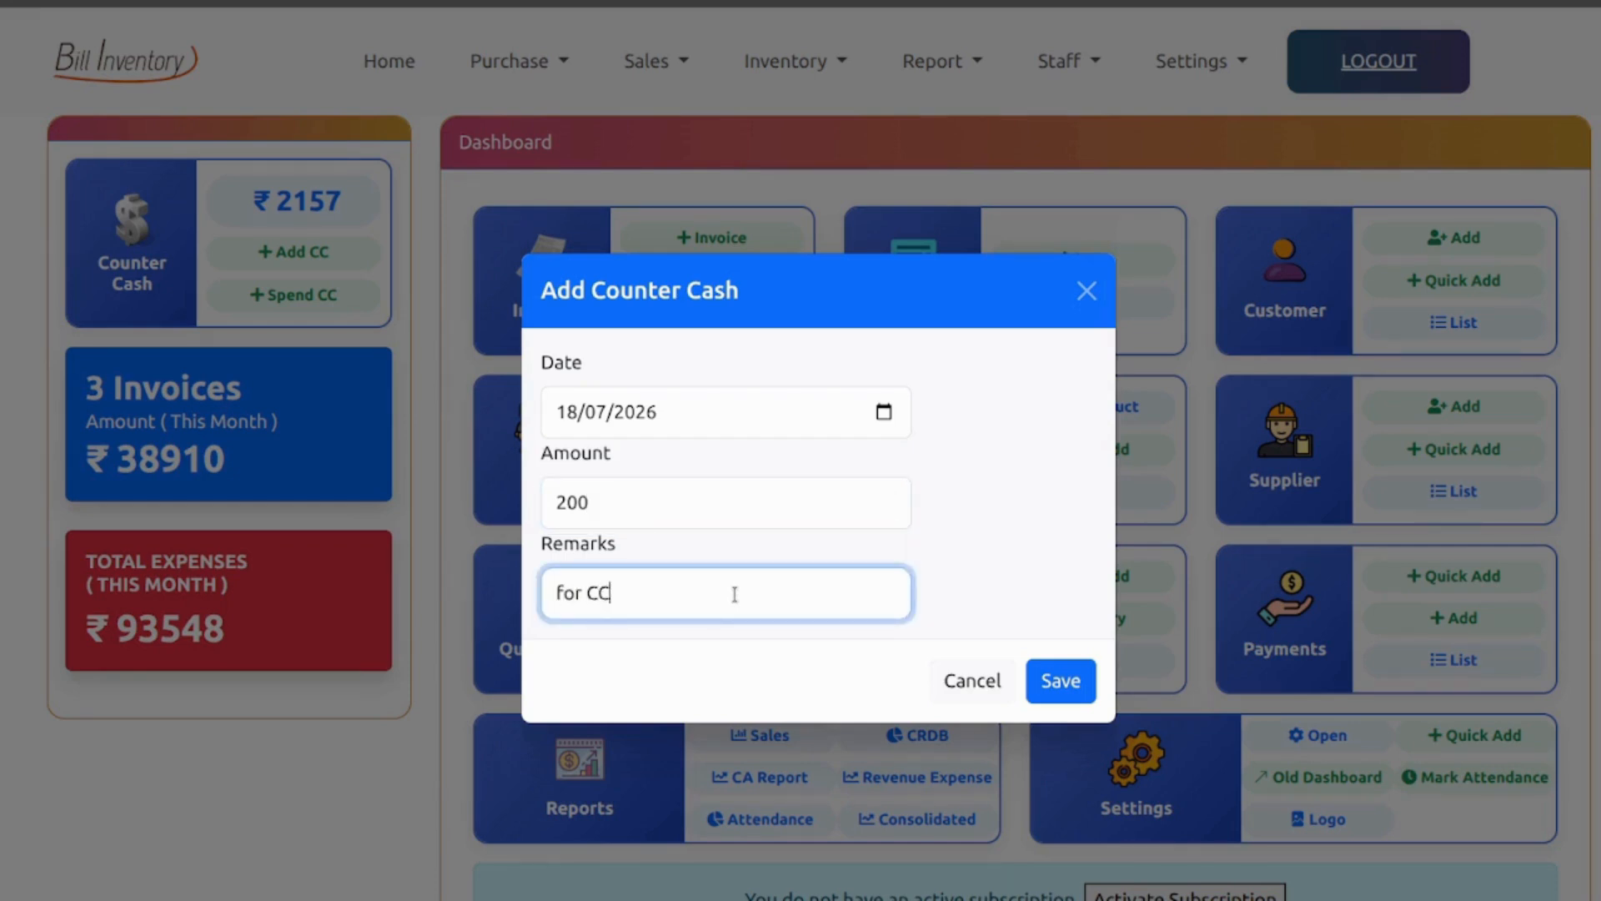
pyautogui.click(1059, 682)
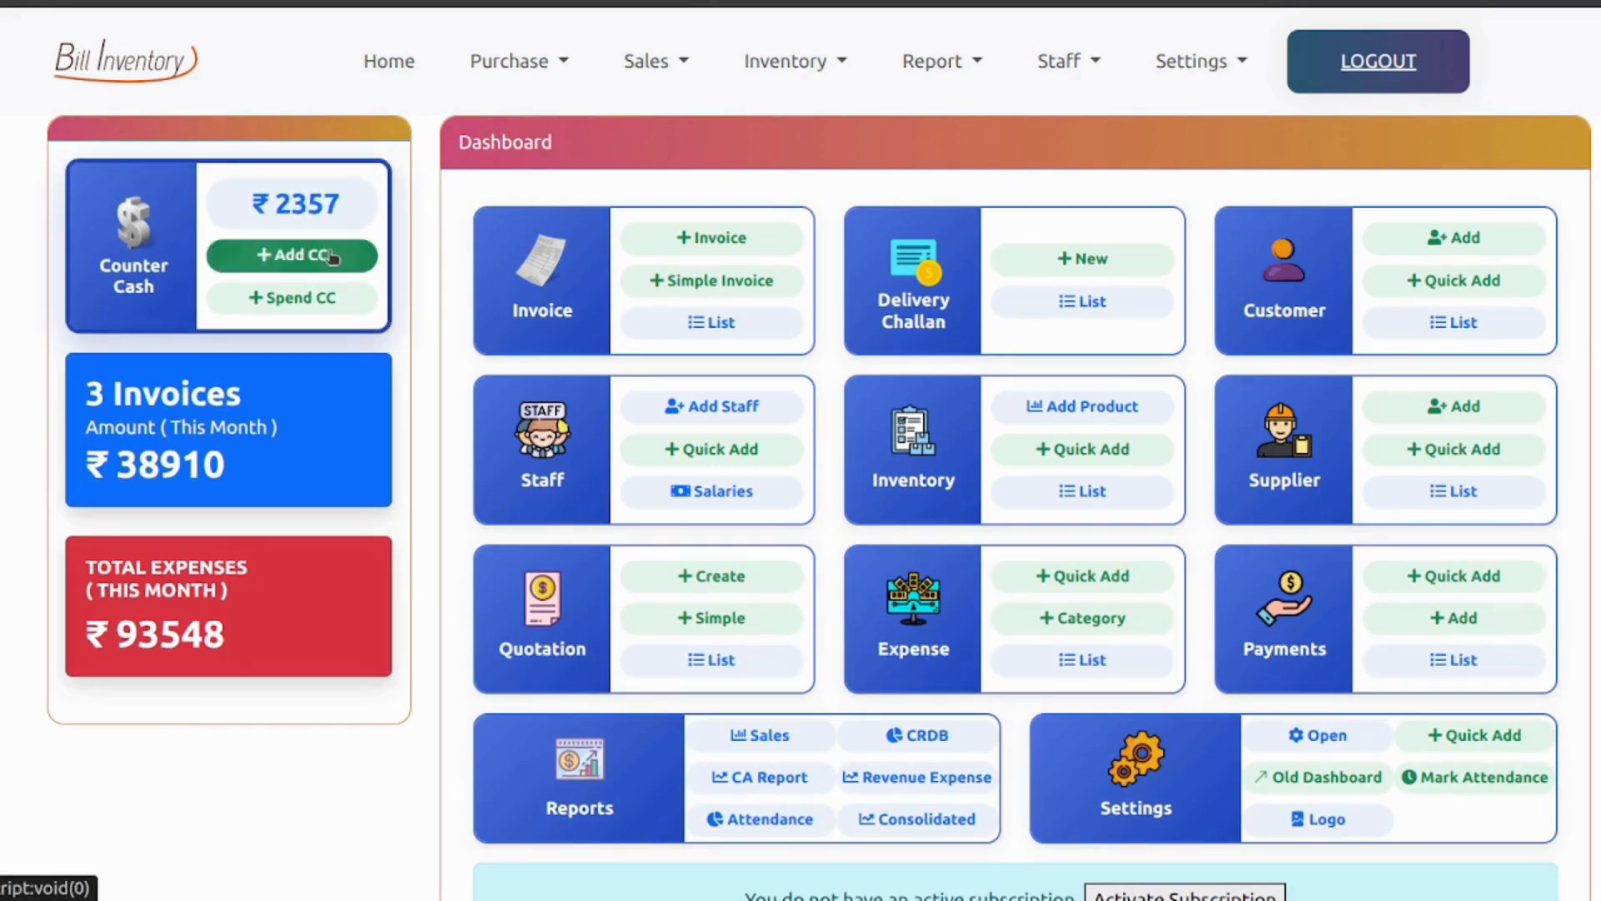
# - Record a counter cash expense of 200 with the remark "To Currier" and save it
pyautogui.click(355, 298)
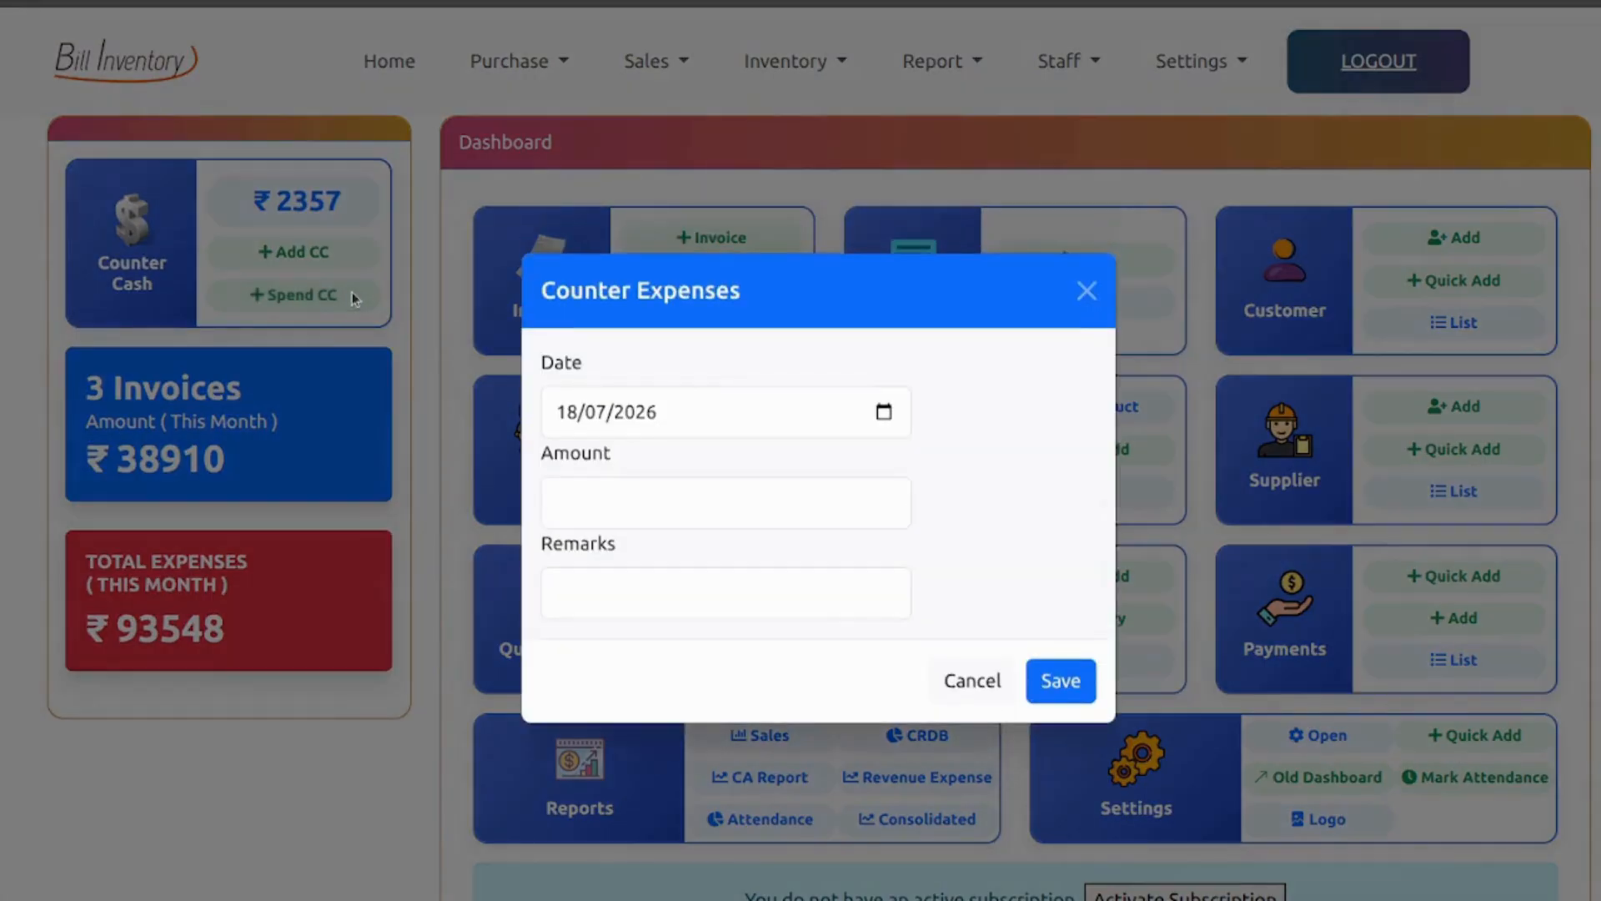
pyautogui.click(758, 494)
pyautogui.click(758, 494)
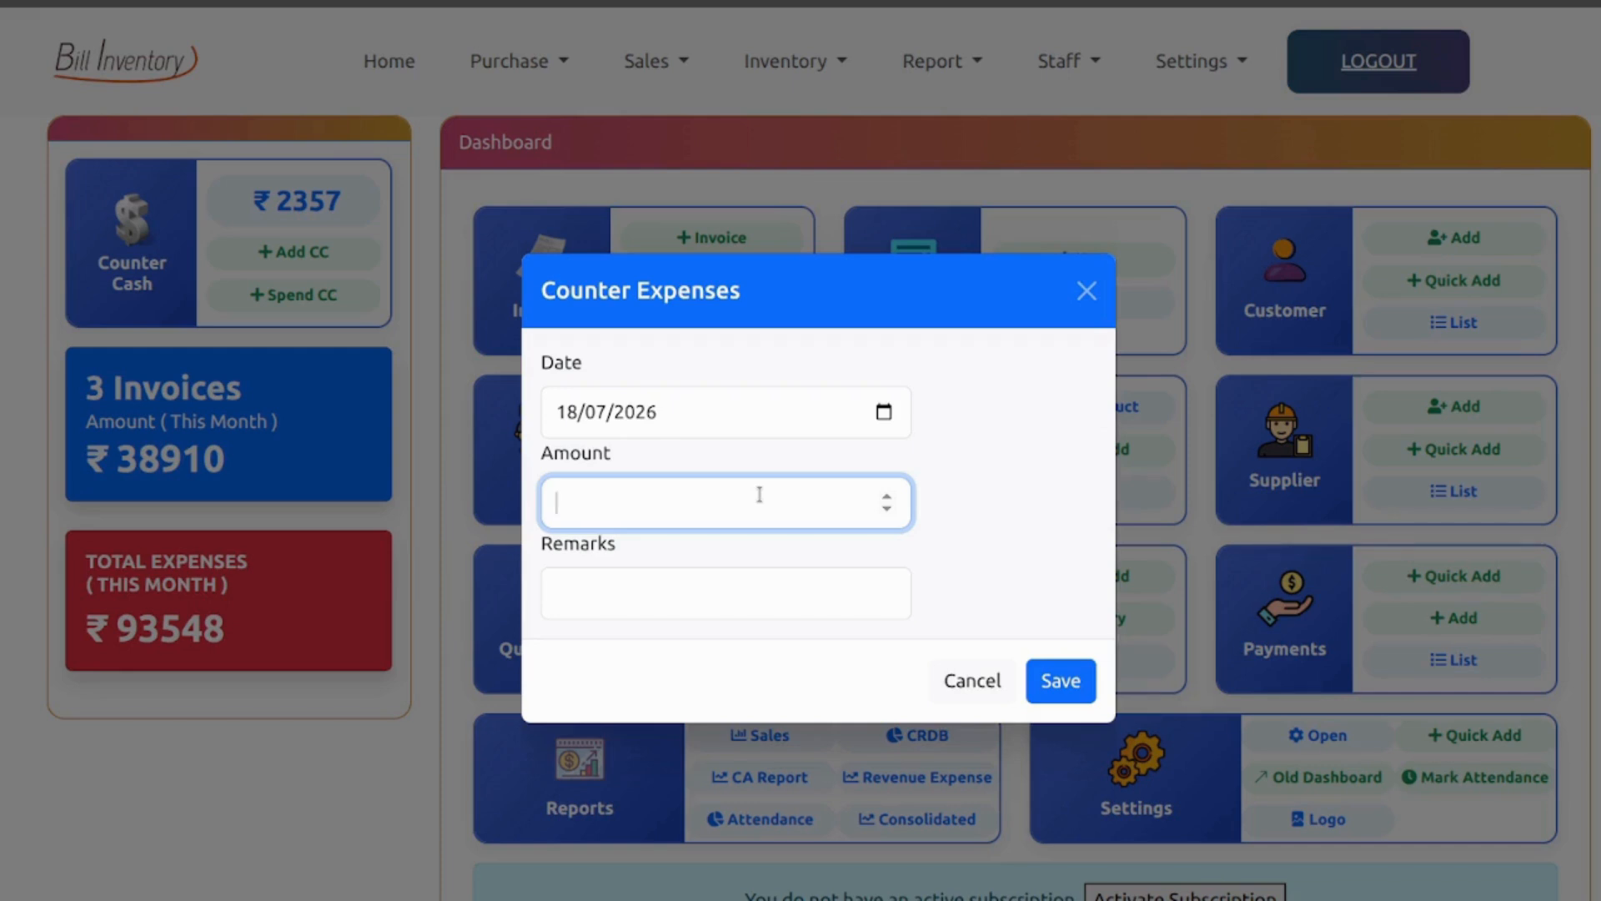
pyautogui.write('200')
pyautogui.click(661, 579)
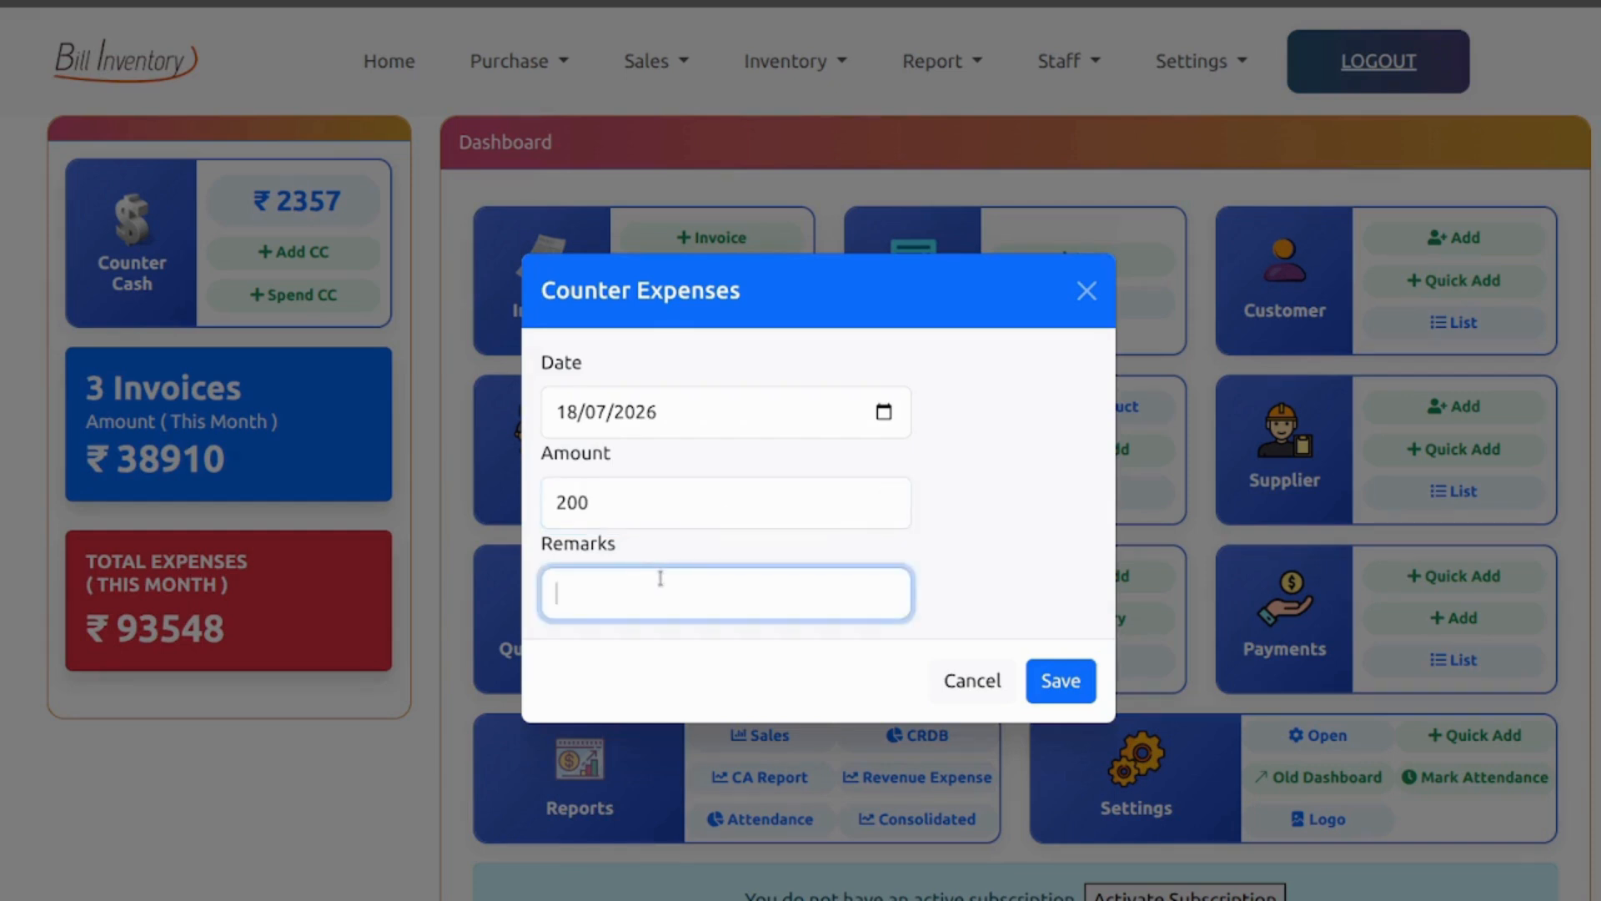
pyautogui.write('To Currier')
pyautogui.click(1053, 682)
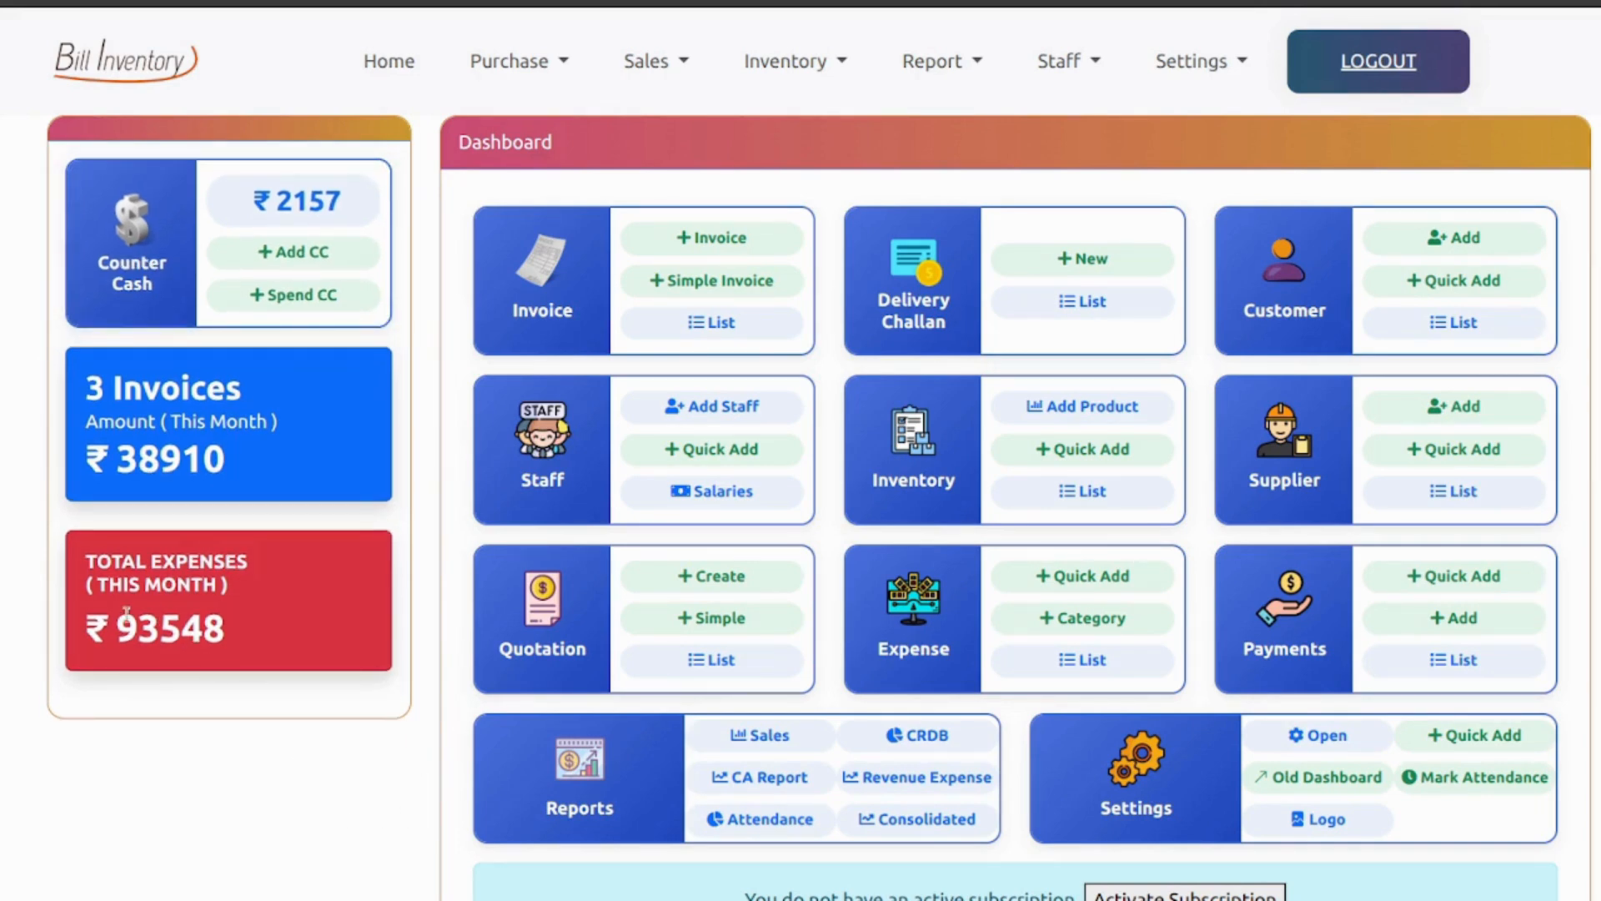
pyautogui.moveTo(114, 627); pyautogui.dragTo(294, 649)
pyautogui.click(293, 642)
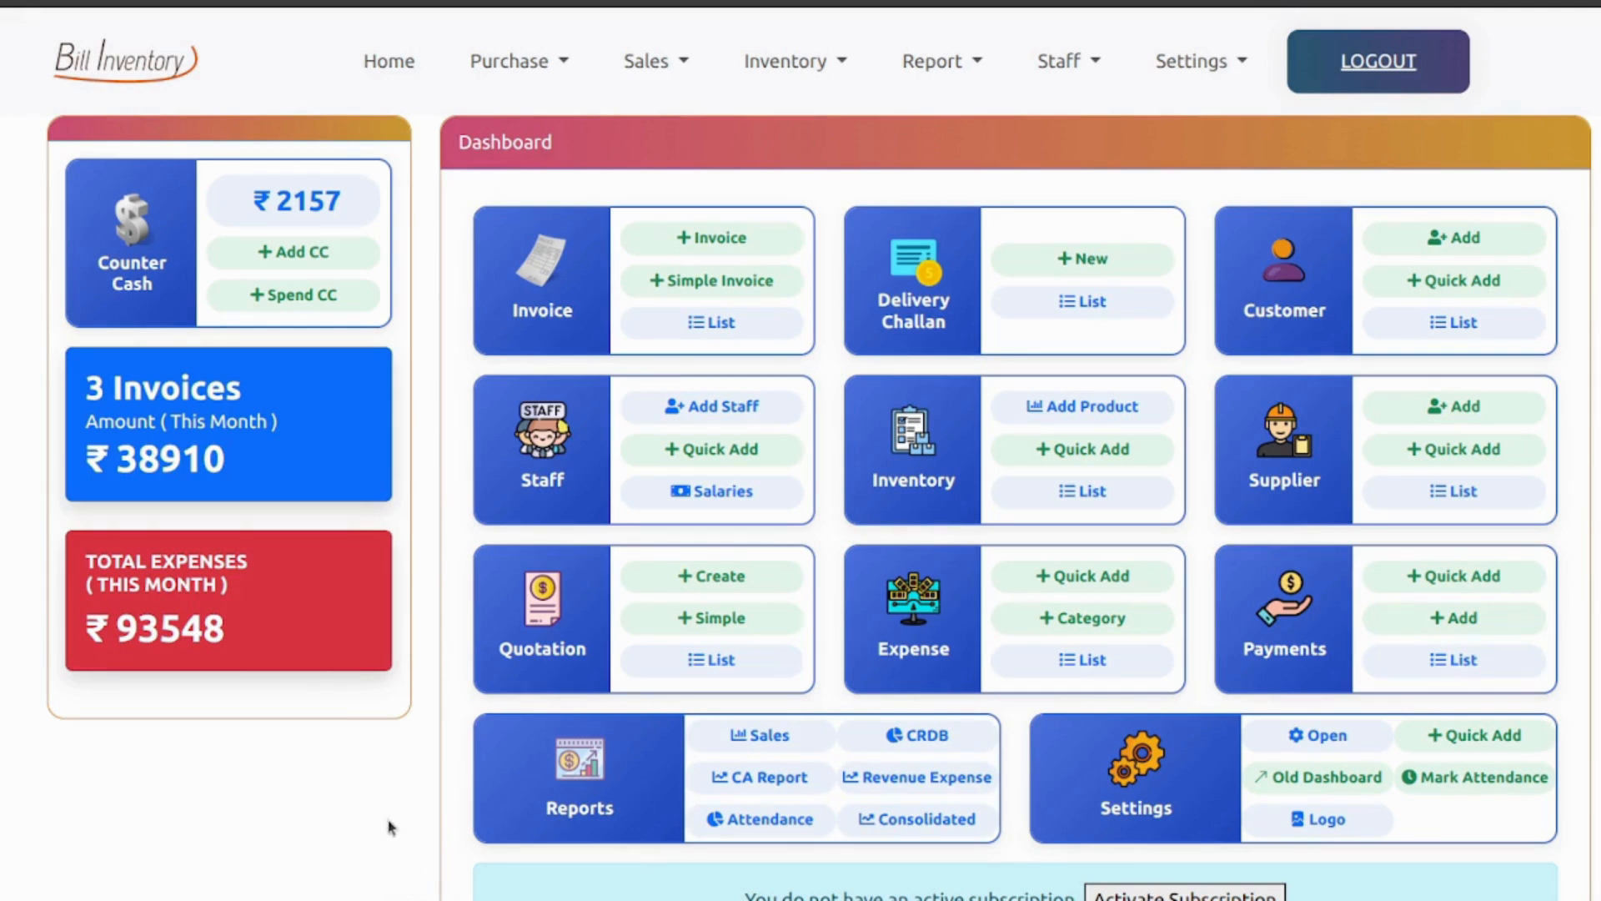
# - Open the Consolidated report, examine its revenue and expense summaries, charts and recent entries, and return to the home dashboard
pyautogui.click(909, 824)
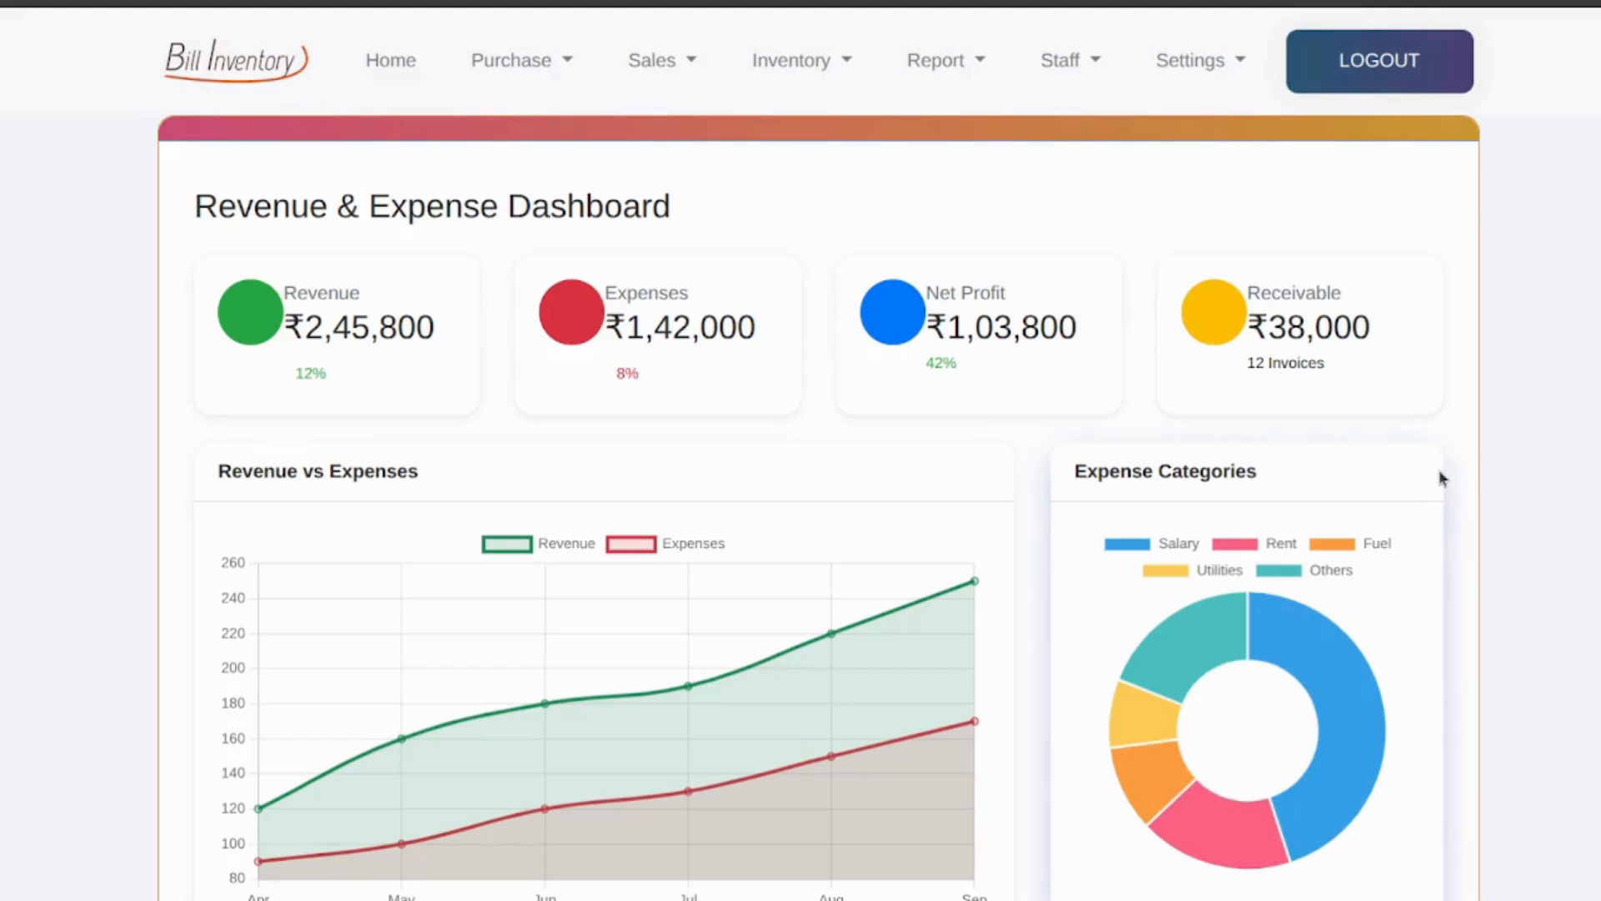
pyautogui.scroll(-3, 1442, 478)
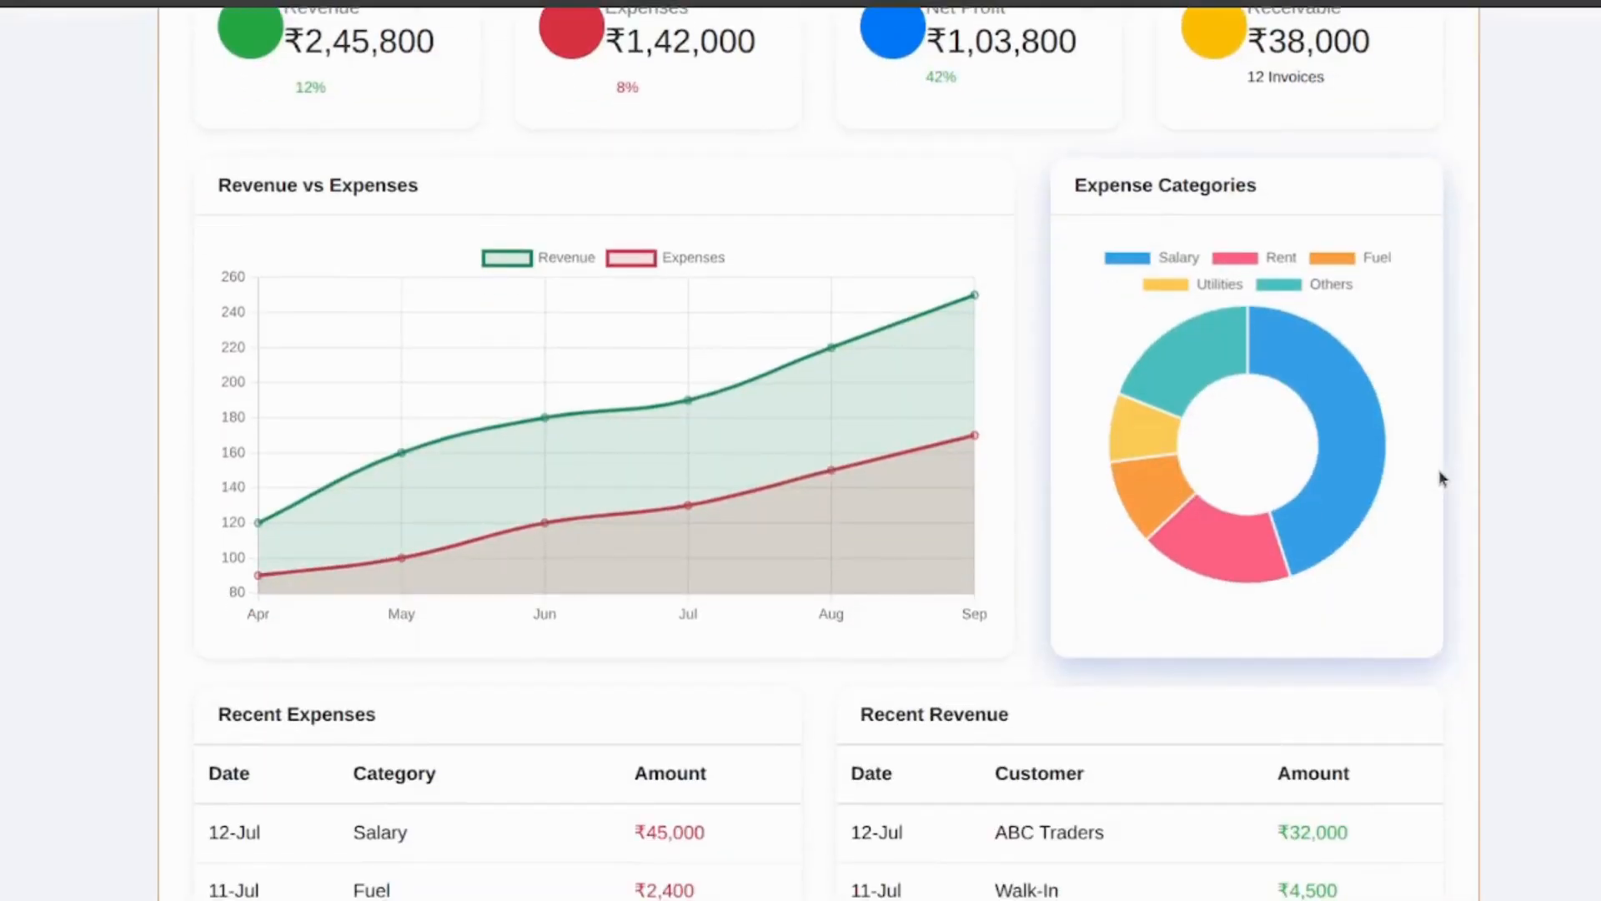
pyautogui.scroll(-3, 1442, 478)
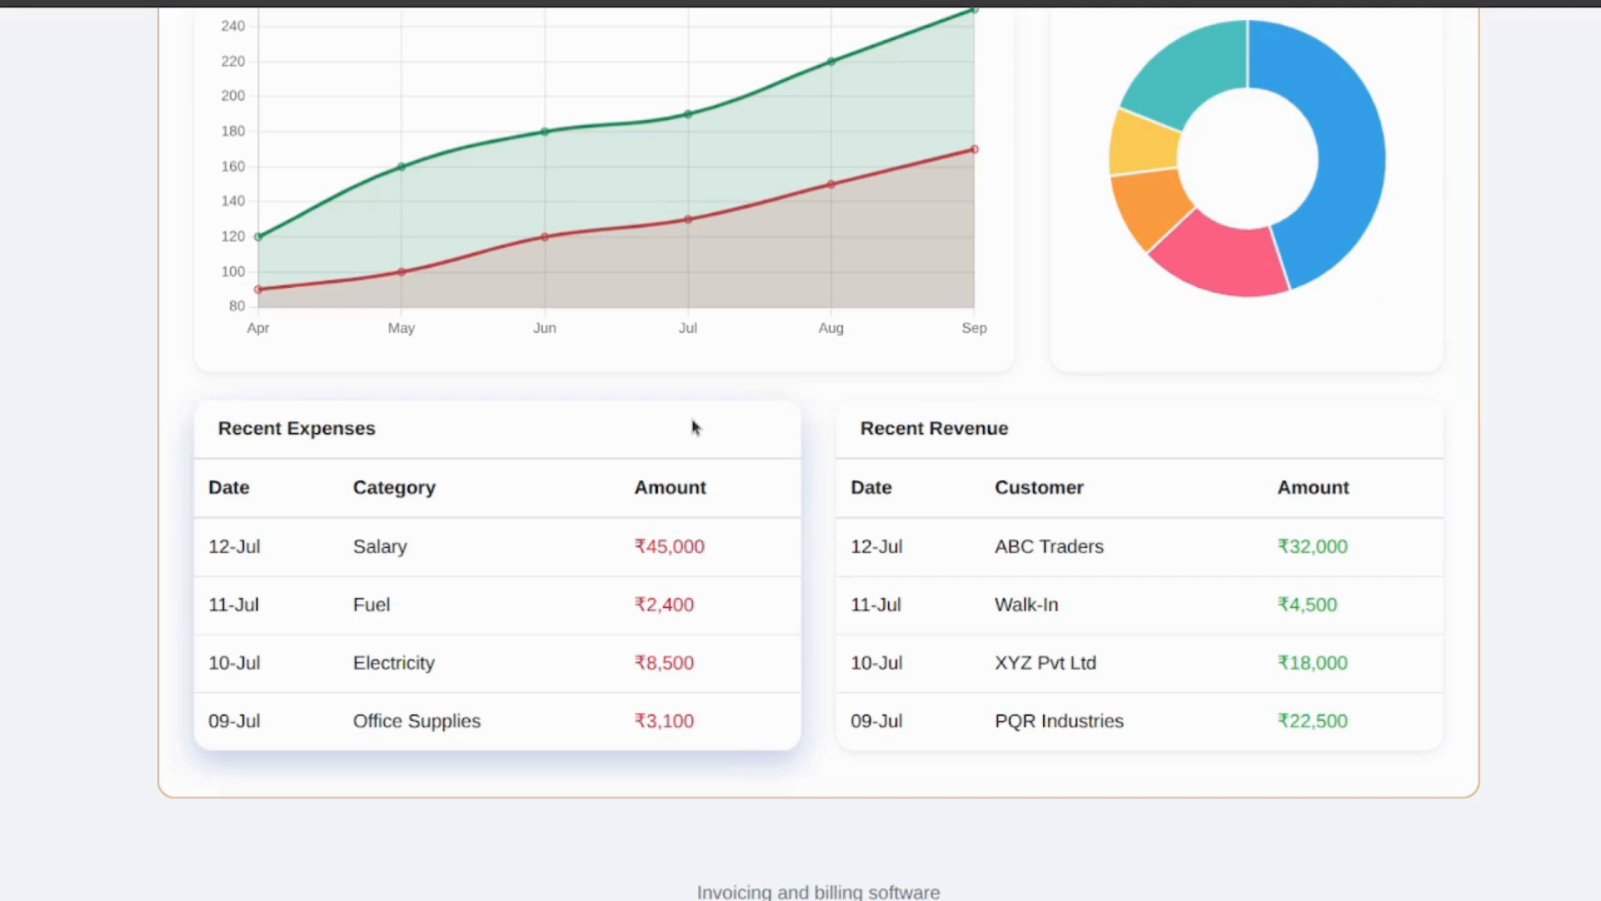
pyautogui.scroll(2, 693, 427)
pyautogui.scroll(5, 692, 427)
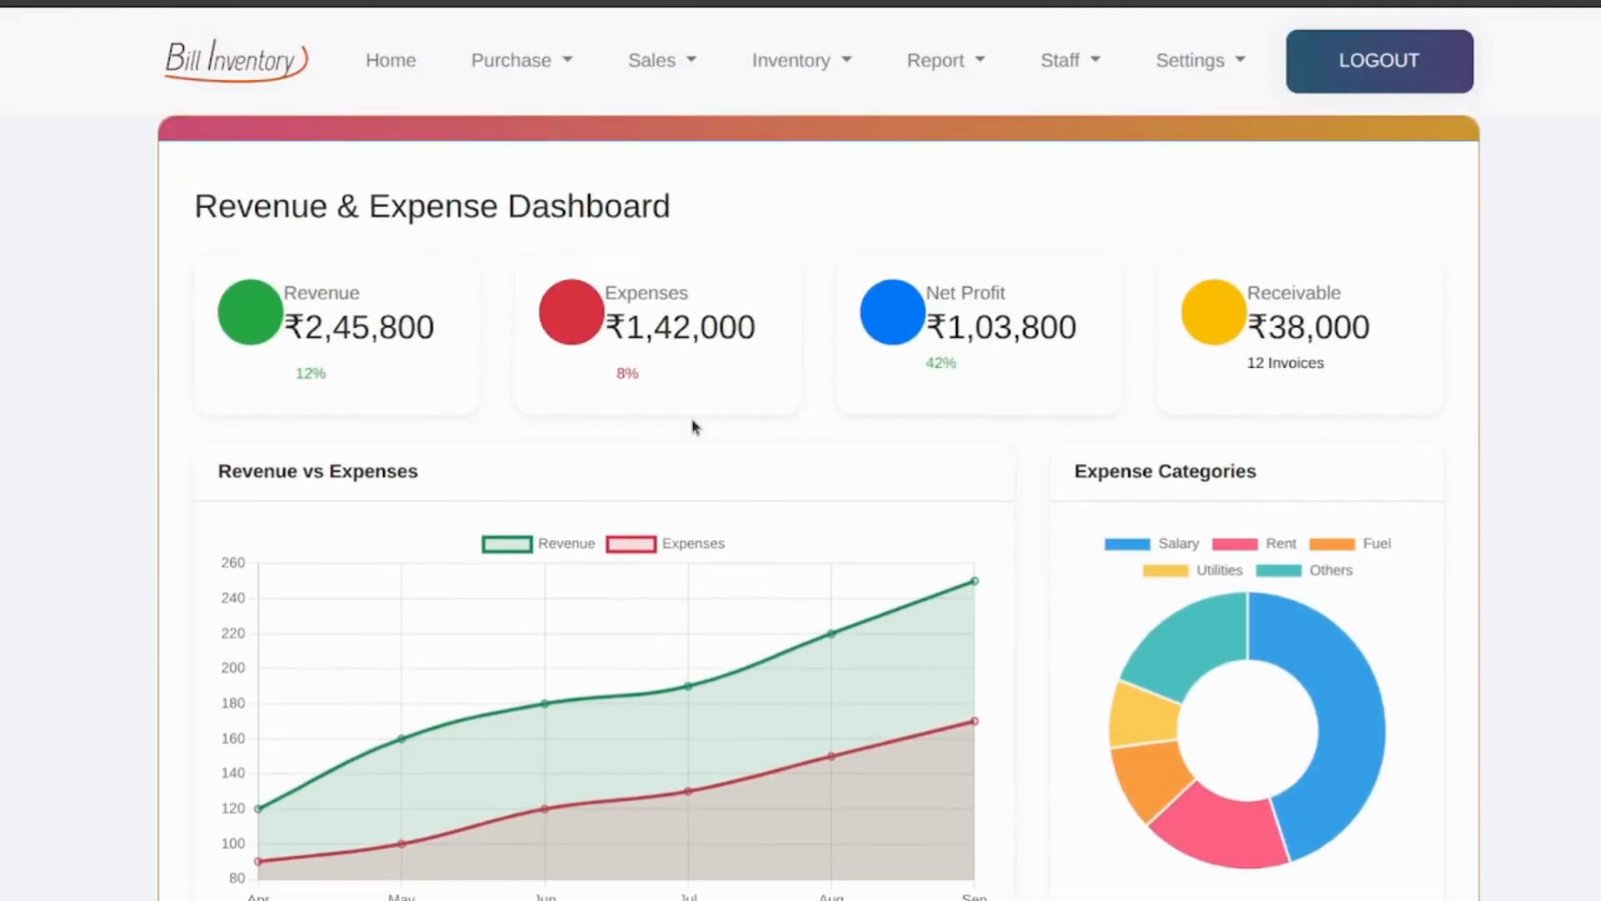
pyautogui.click(389, 62)
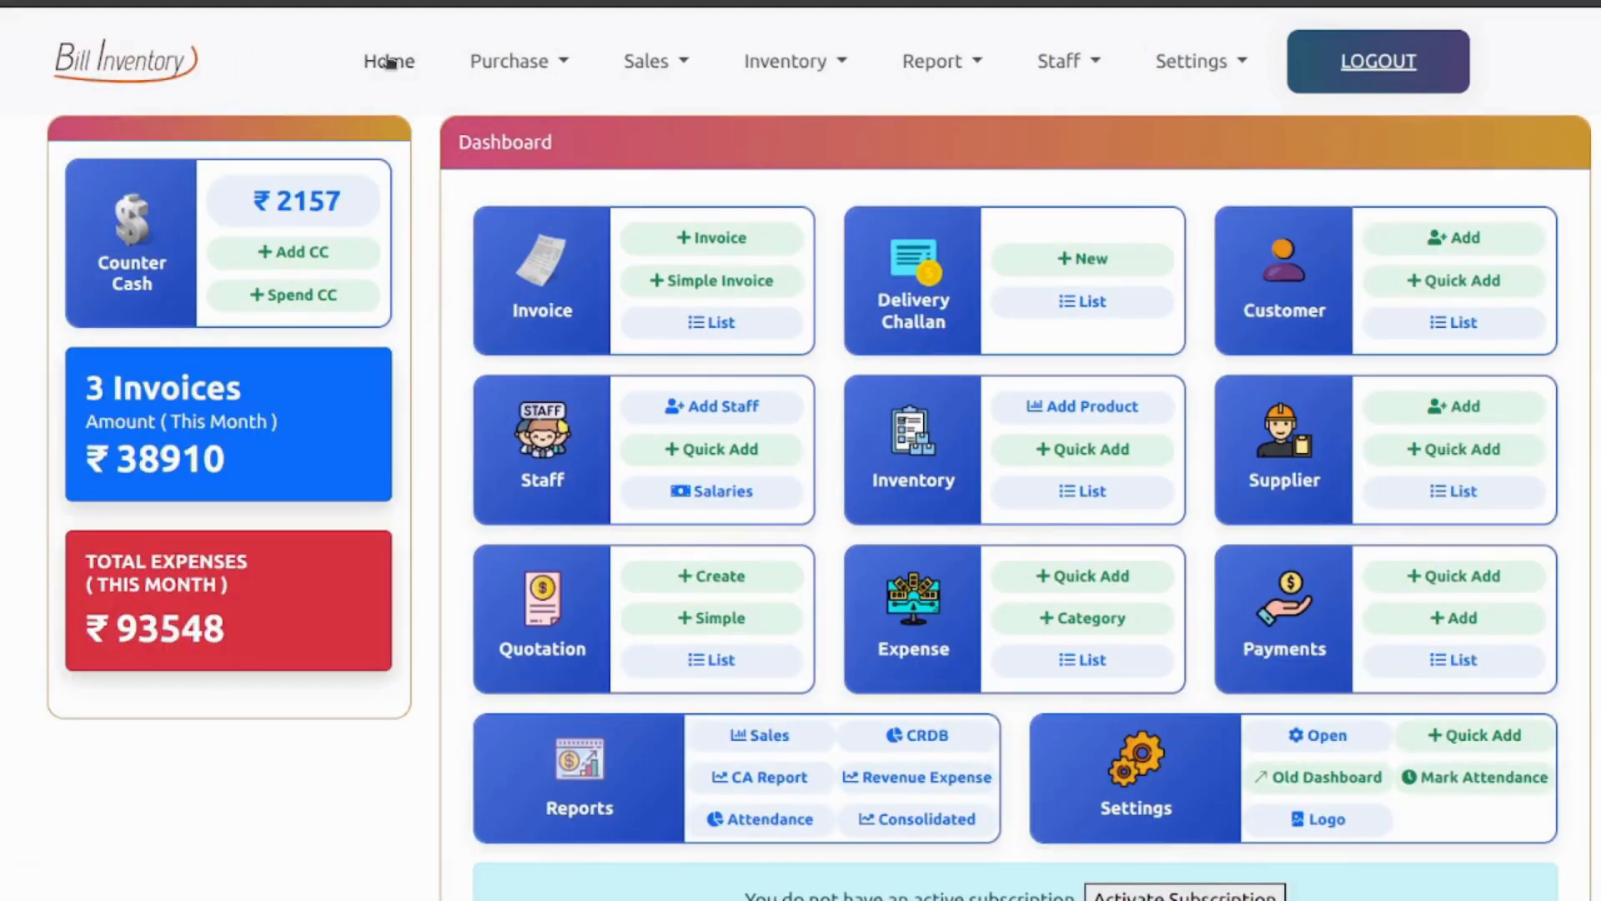